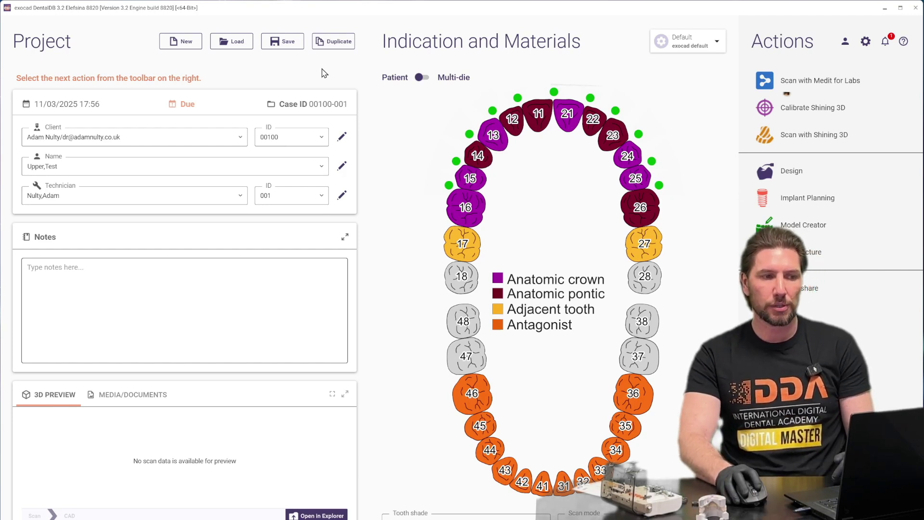
- Save the project and start the design for this case
{"action": "left_click", "coordinate": [289, 41]}
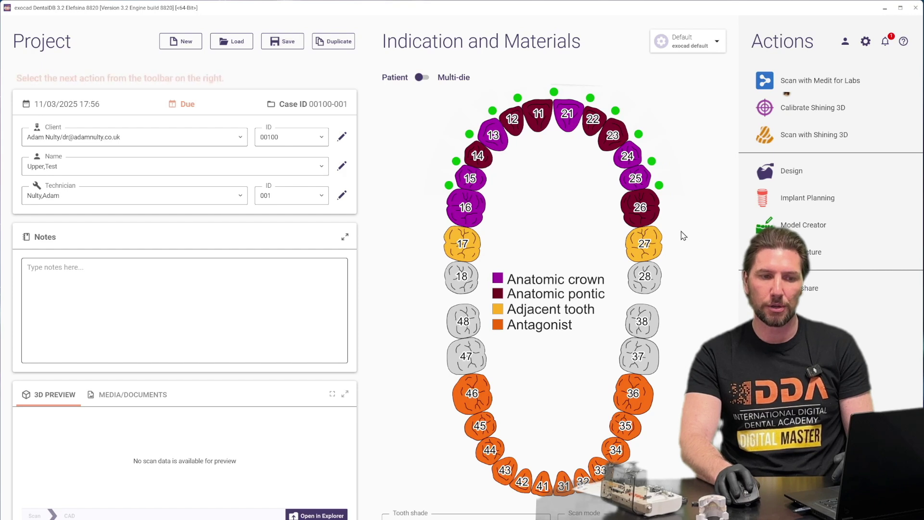
{"action": "left_click", "coordinate": [811, 178]}
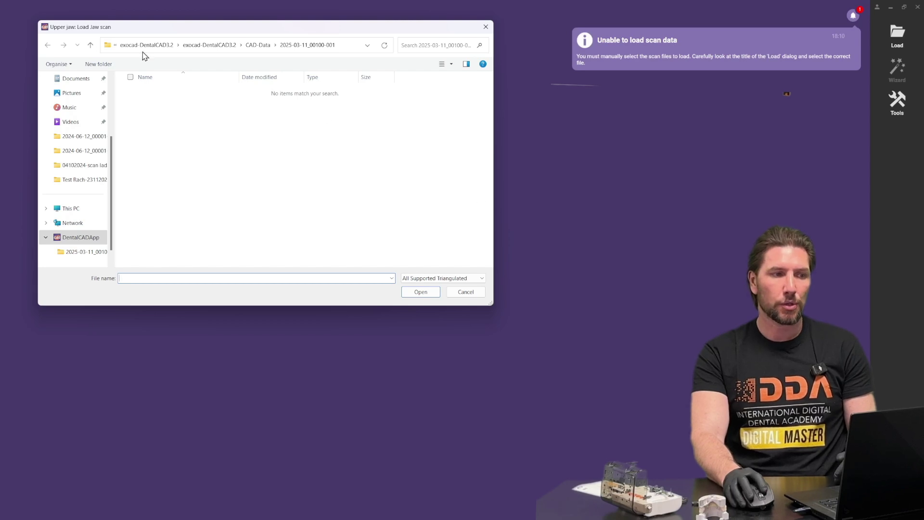
- Load "Scan Ladder Upper-27022025-maxillary" from the Scan Ladder Upper-27022025 folder in Downloads as the upper jaw scan
{"action": "left_click_drag", "start_coordinate": [174, 34], "coordinate": [230, 53]}
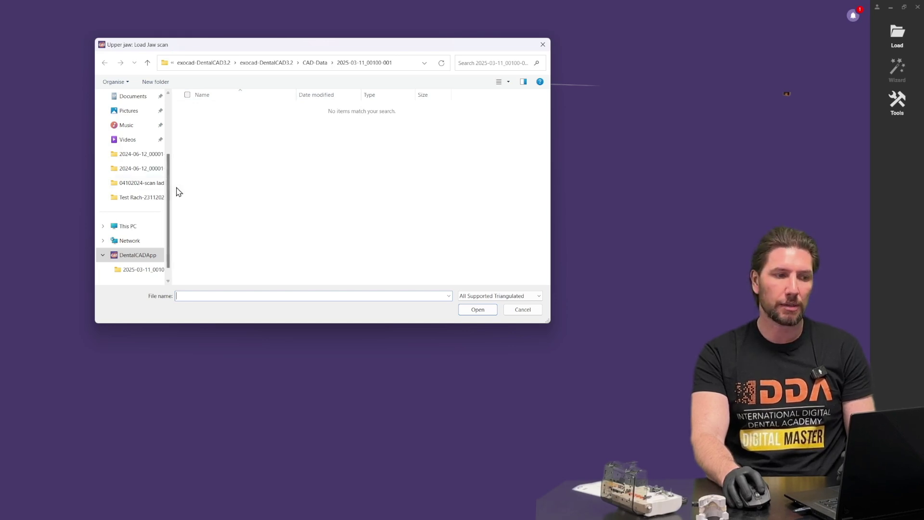
{"action": "left_click_drag", "start_coordinate": [169, 200], "coordinate": [151, 153]}
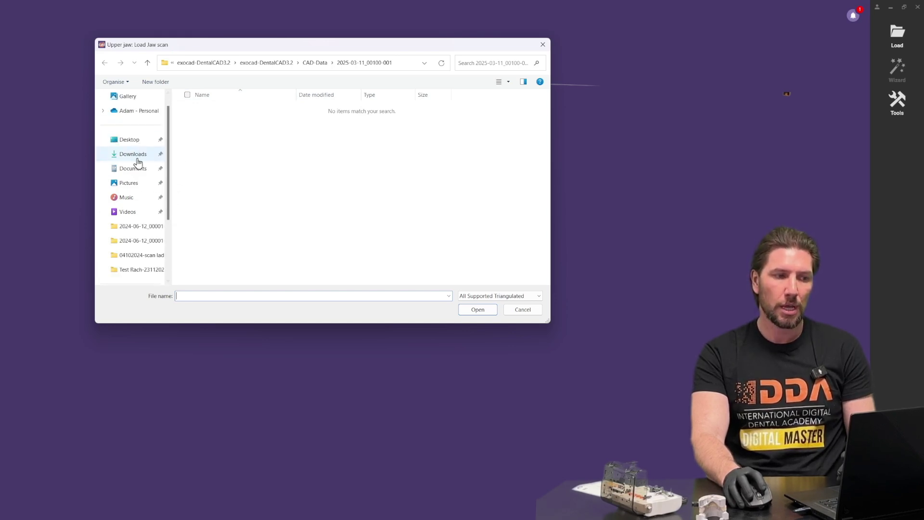
{"action": "left_click", "coordinate": [139, 159]}
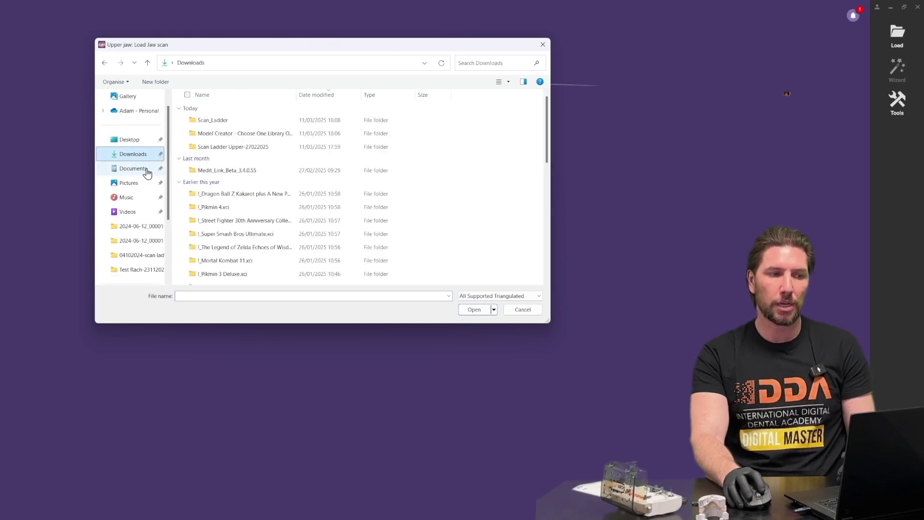
{"action": "left_click", "coordinate": [254, 152]}
{"action": "double_click", "coordinate": [255, 152]}
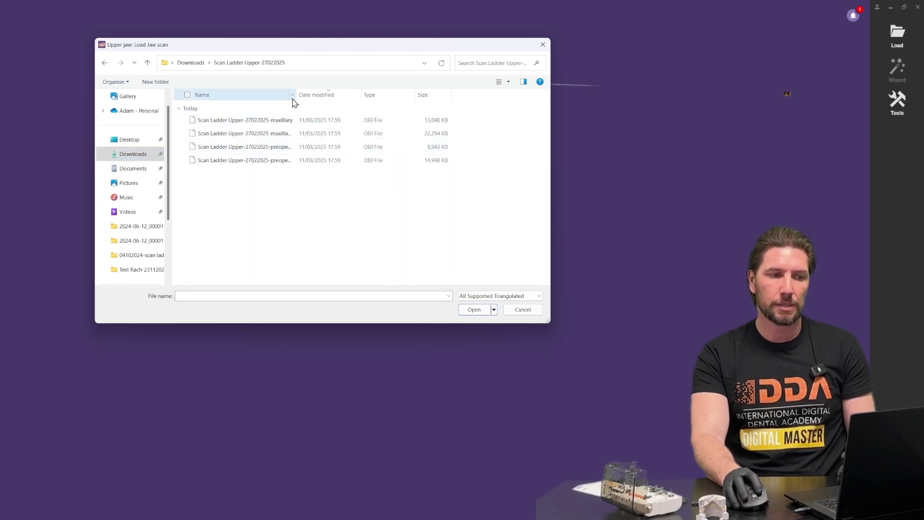
{"action": "left_click_drag", "start_coordinate": [298, 95], "coordinate": [360, 94]}
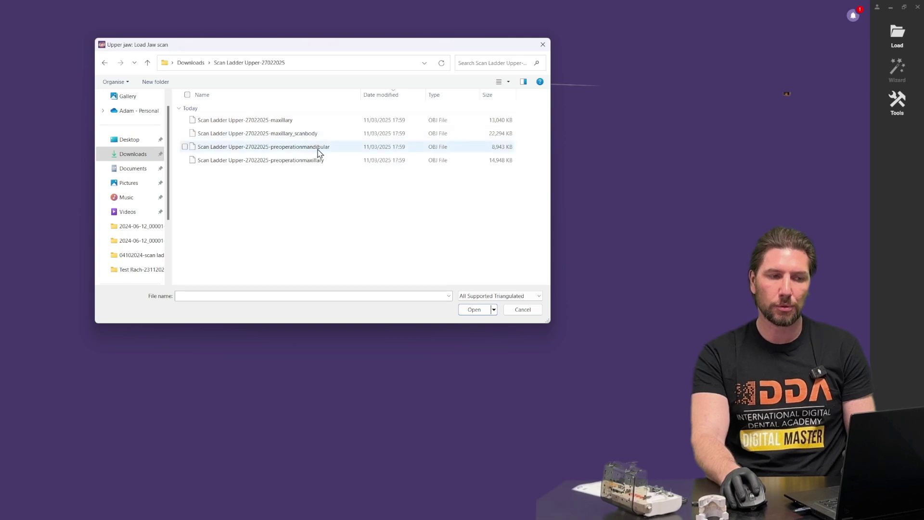
{"action": "left_click", "coordinate": [281, 121]}
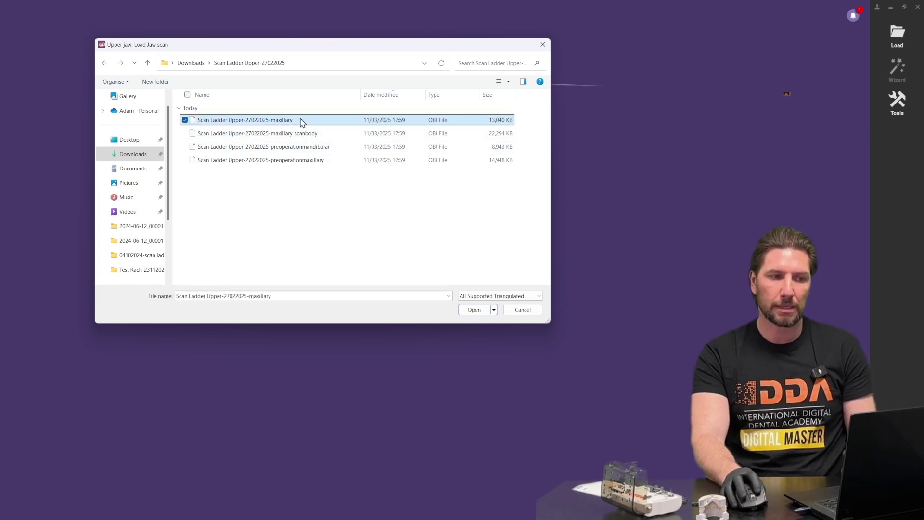
{"action": "left_click", "coordinate": [481, 312]}
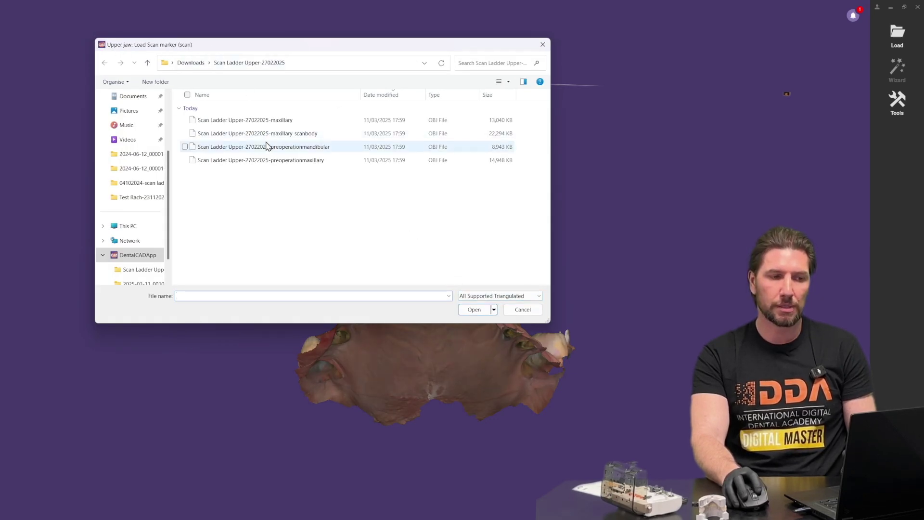
- Load the maxillary_scanbody file as the scan marker, preoperationmaxillary as the upper pre-op scan and preoperationmandibular as the lower antagonist
{"action": "left_click", "coordinate": [293, 138]}
{"action": "left_click", "coordinate": [474, 309]}
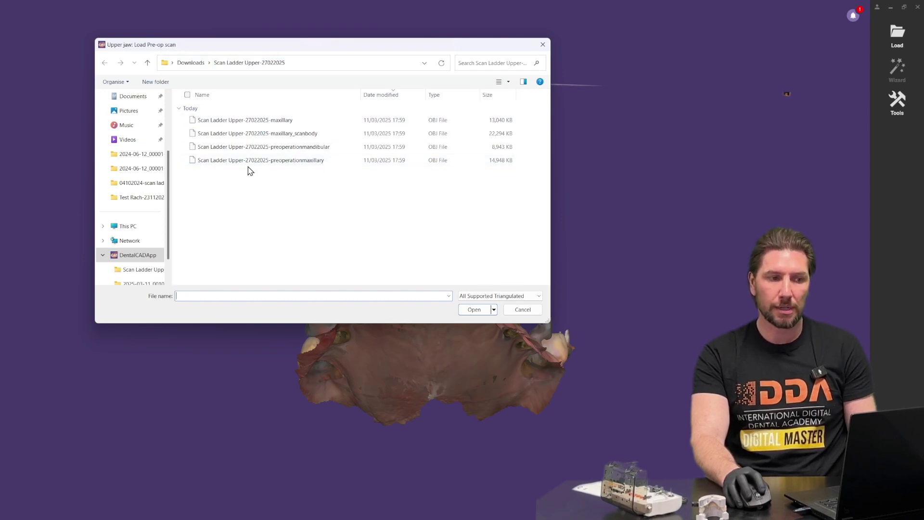
{"action": "left_click", "coordinate": [295, 162]}
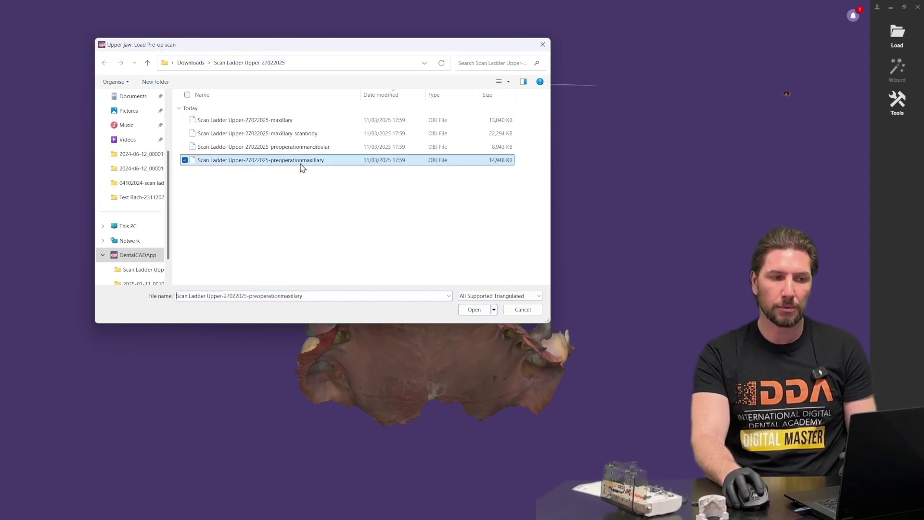
{"action": "left_click", "coordinate": [475, 310]}
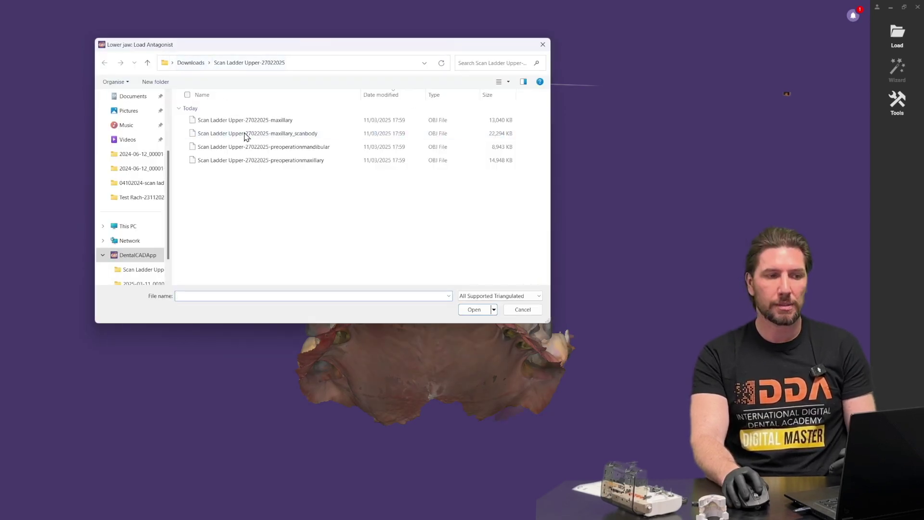
{"action": "left_click", "coordinate": [313, 149]}
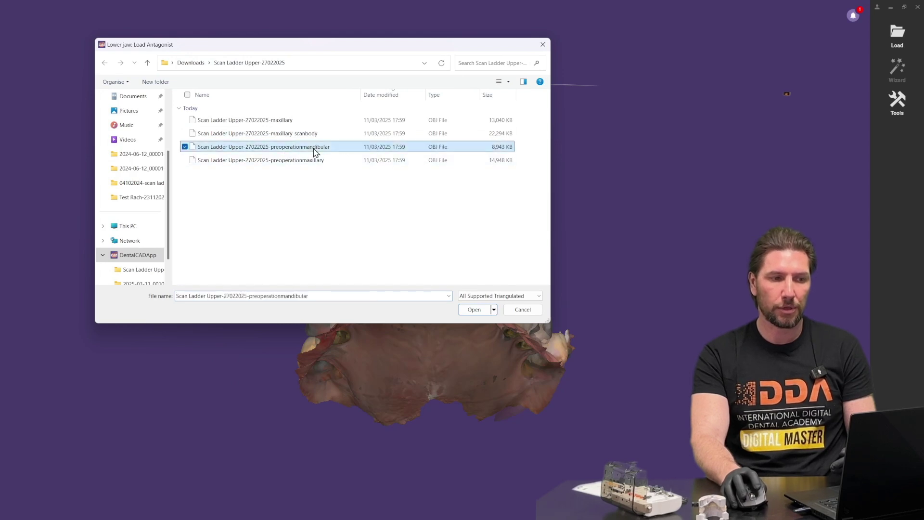
{"action": "left_click", "coordinate": [474, 309]}
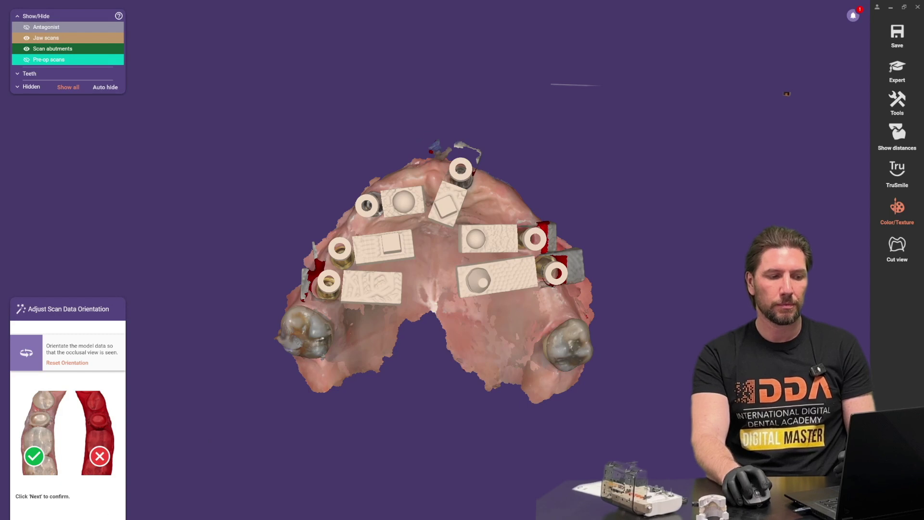
- Accept the scan data orientation and the pre-op scan placement, continuing to implant position detection for tooth 16
{"action": "left_click", "coordinate": [100, 518]}
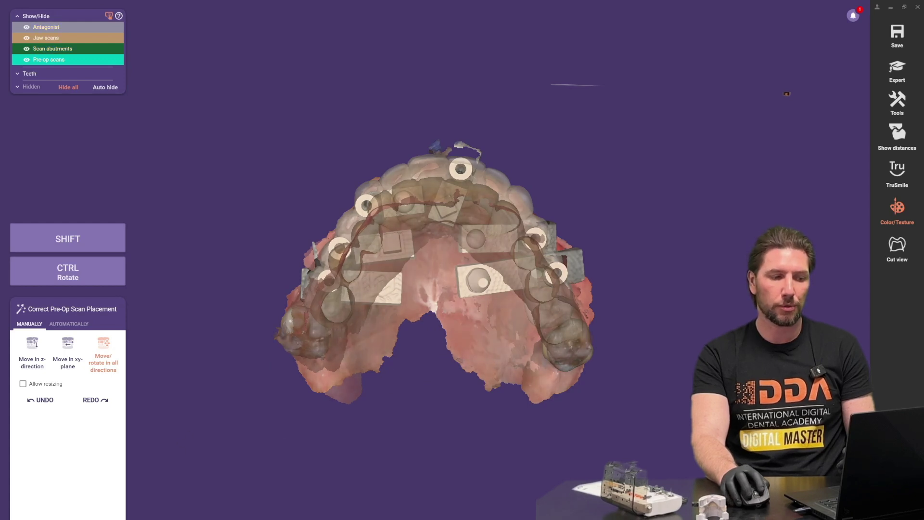
{"action": "left_click", "coordinate": [101, 518]}
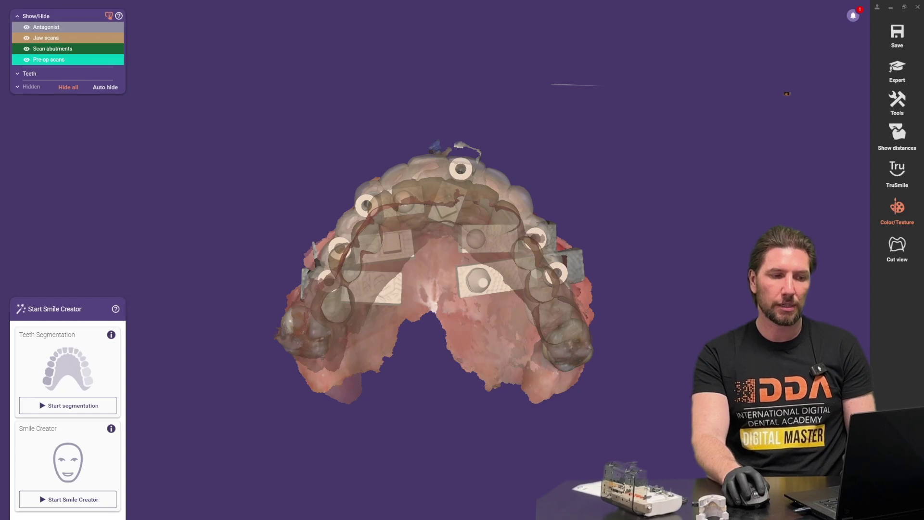
{"action": "scroll", "coordinate": [342, 261], "scroll_direction": "up", "scroll_amount": 3}
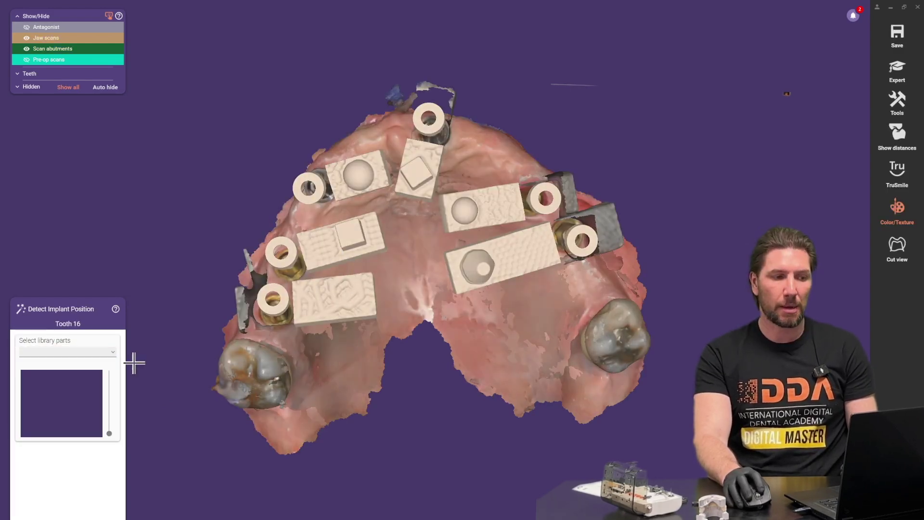
- Select the Scan Ladder library with the Direct To MUA option for tooth 16 and list its screw types
{"action": "left_click", "coordinate": [110, 354]}
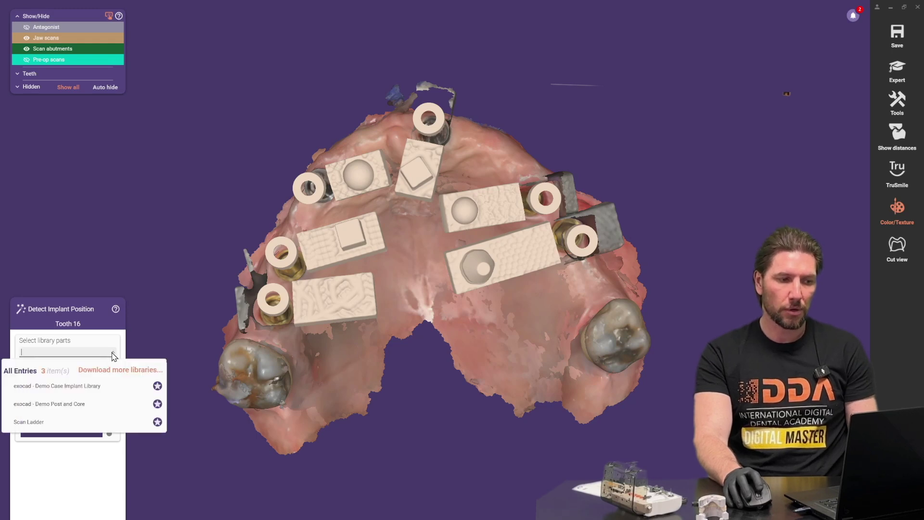
{"action": "left_click", "coordinate": [48, 422]}
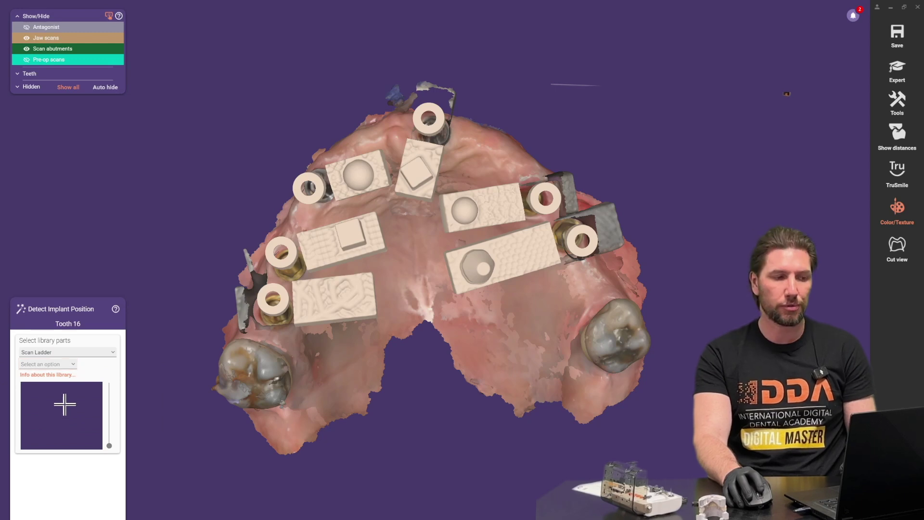
{"action": "left_click", "coordinate": [69, 367]}
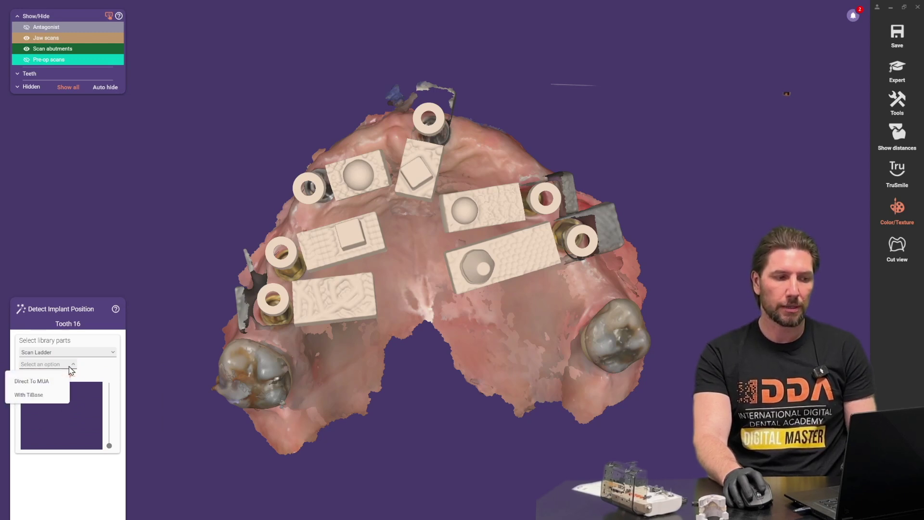
{"action": "left_click", "coordinate": [51, 384]}
{"action": "left_click", "coordinate": [96, 364]}
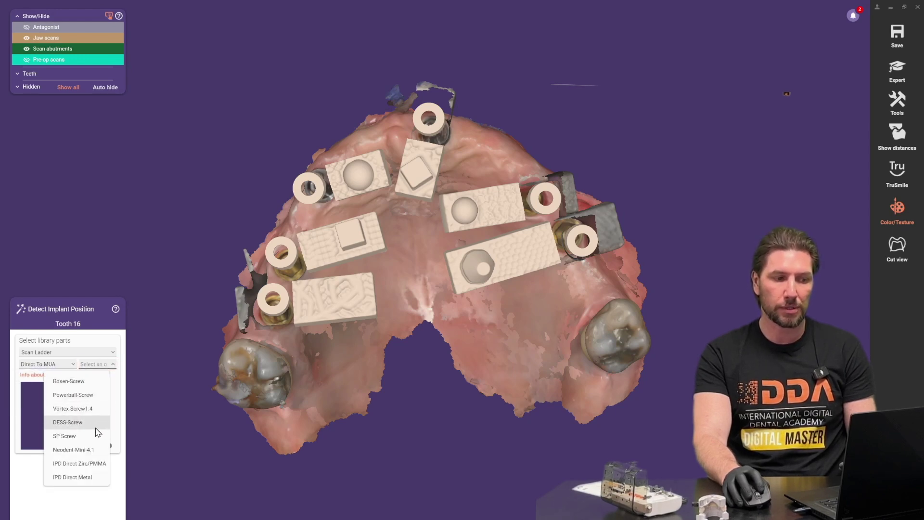
- Switch the Scan Ladder library option to With TiBase and review the Ti-base types it offers
{"action": "left_click", "coordinate": [51, 364]}
{"action": "left_click", "coordinate": [53, 394]}
{"action": "left_click", "coordinate": [95, 363]}
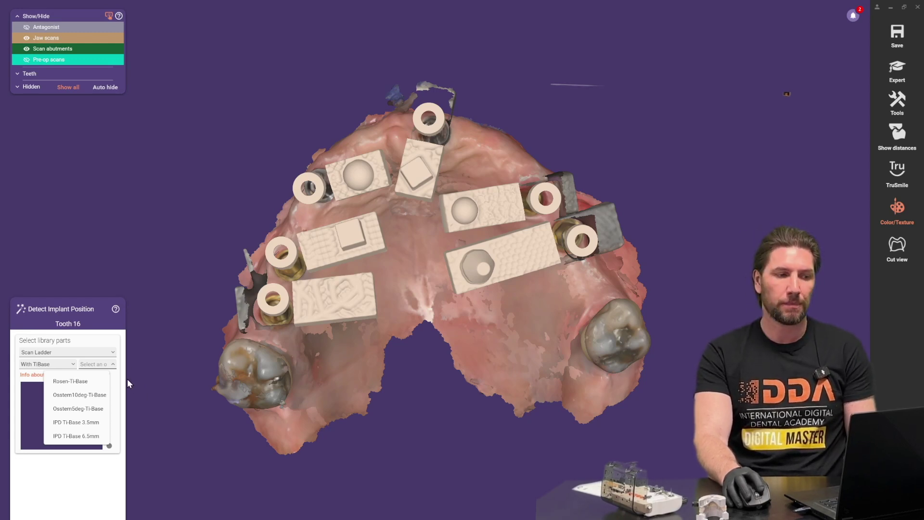
{"action": "left_click", "coordinate": [68, 365]}
{"action": "left_click", "coordinate": [62, 364]}
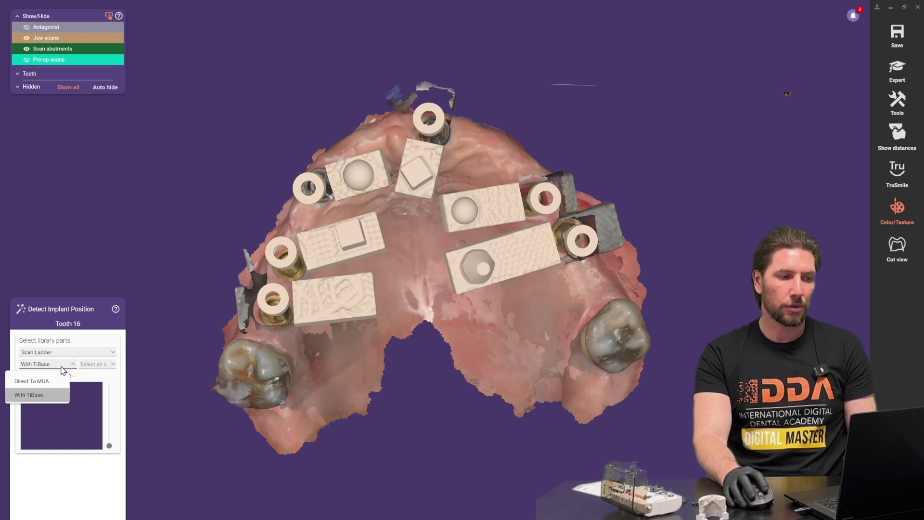
- Set the tooth 16 library parts to Direct To MUA with Rosen-Screw and agree to use the unofficial library anyway
{"action": "left_click", "coordinate": [54, 381]}
{"action": "left_click", "coordinate": [96, 364]}
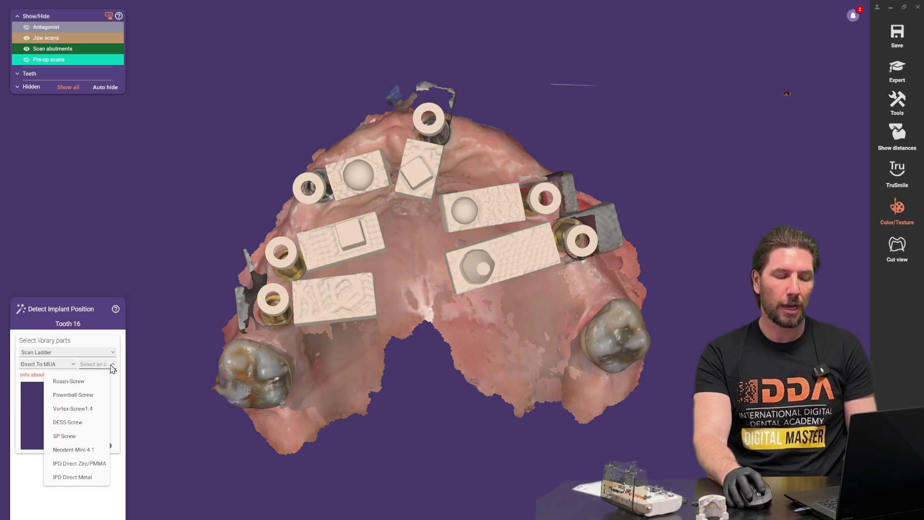
{"action": "left_click", "coordinate": [96, 381]}
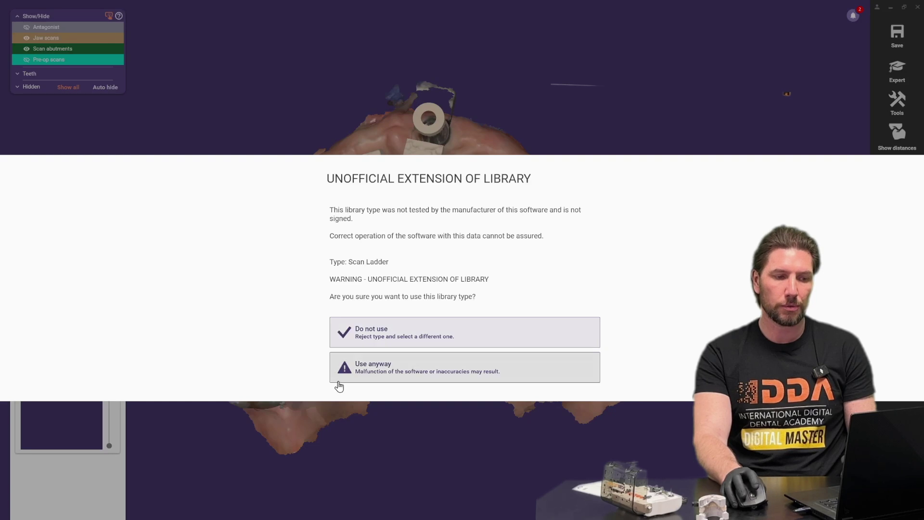
{"action": "left_click", "coordinate": [406, 381]}
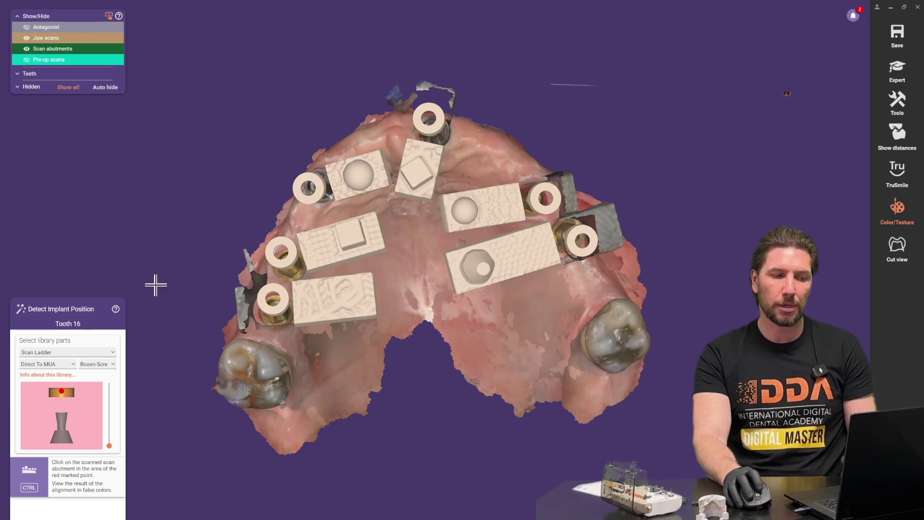
- Match the library scan abutment to the scanned ring at tooth 16 and inspect its alignment
{"action": "scroll", "coordinate": [308, 297], "scroll_direction": "up", "scroll_amount": 5}
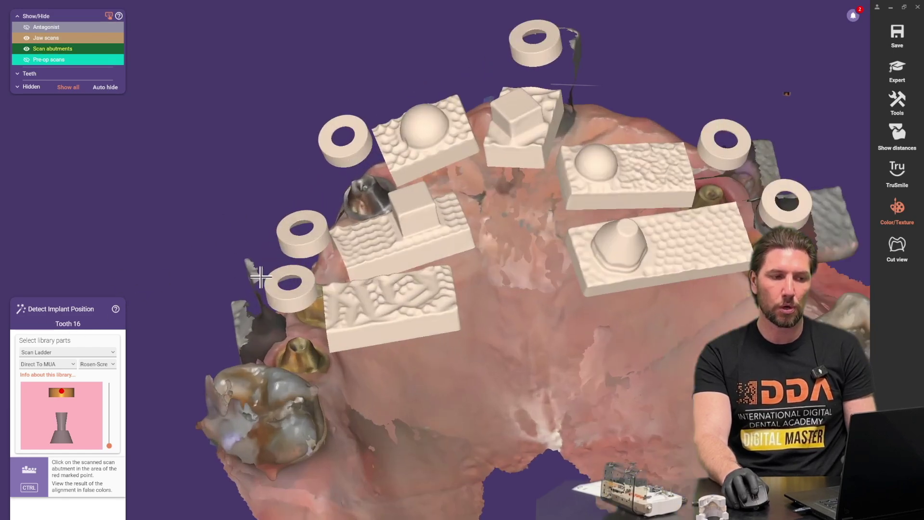
{"action": "left_click", "coordinate": [308, 316]}
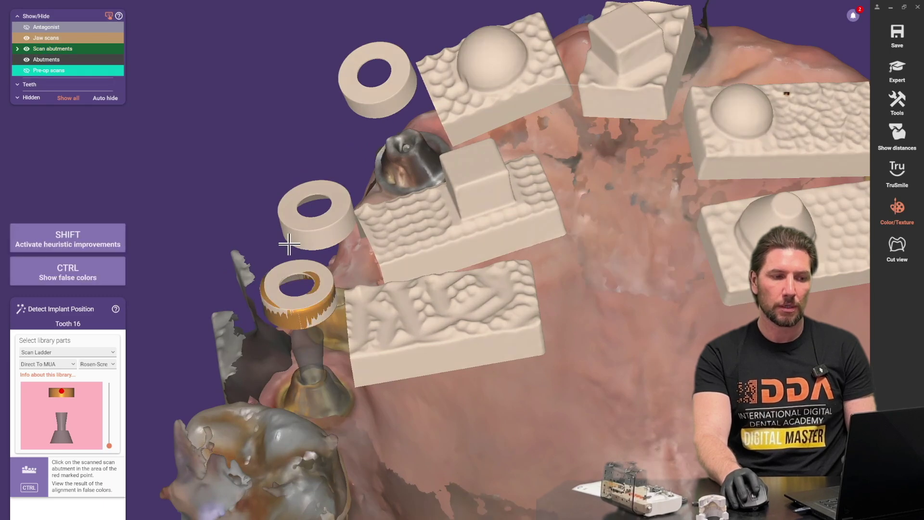
{"action": "right_click_drag", "start_coordinate": [259, 316], "coordinate": [260, 316]}
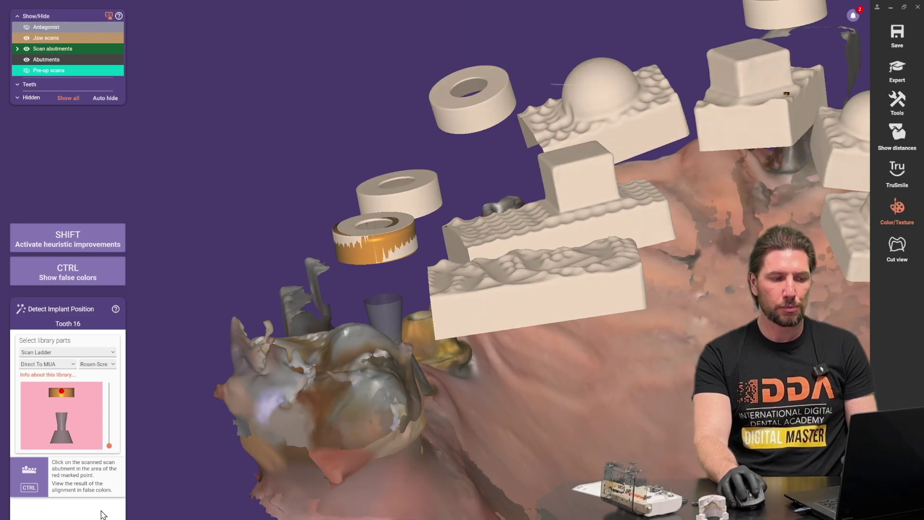
- Match the library scan abutments to the scanned rings at teeth 15 and 13
{"action": "left_click", "coordinate": [375, 241]}
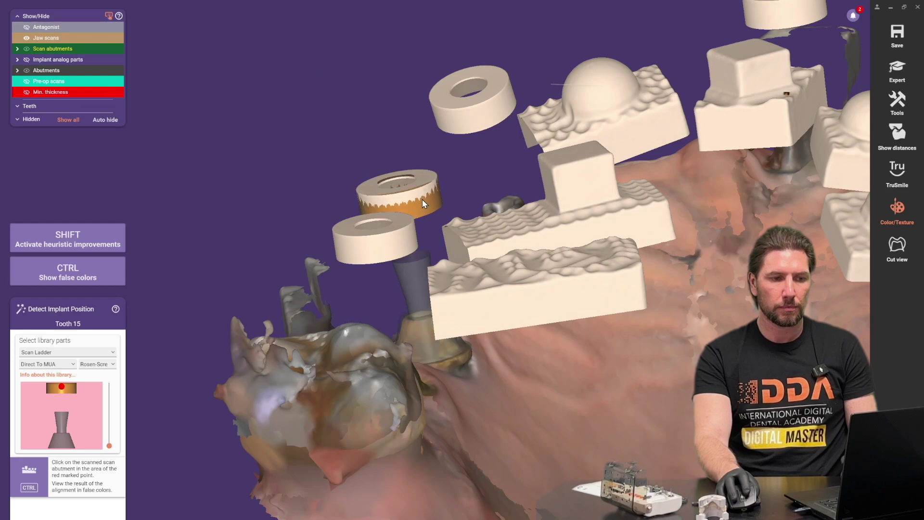
{"action": "right_click_drag", "start_coordinate": [489, 186], "coordinate": [487, 185]}
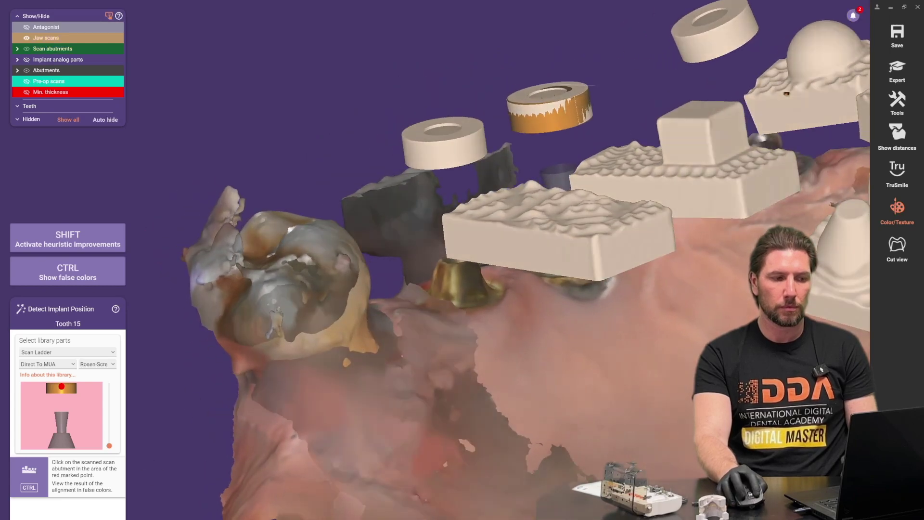
{"action": "scroll", "coordinate": [536, 68], "scroll_direction": "down", "scroll_amount": 2}
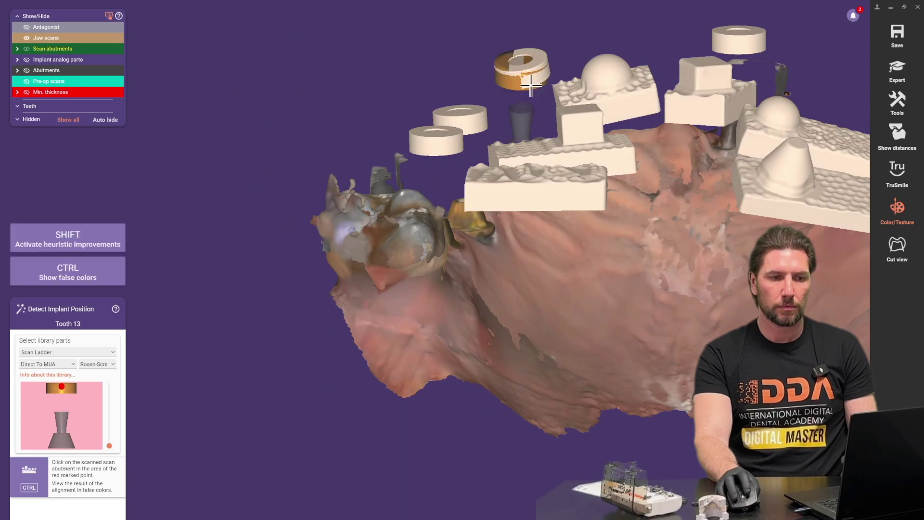
- Match the library scan abutments to the scanned rings at teeth 21 and 24
{"action": "left_click", "coordinate": [511, 225]}
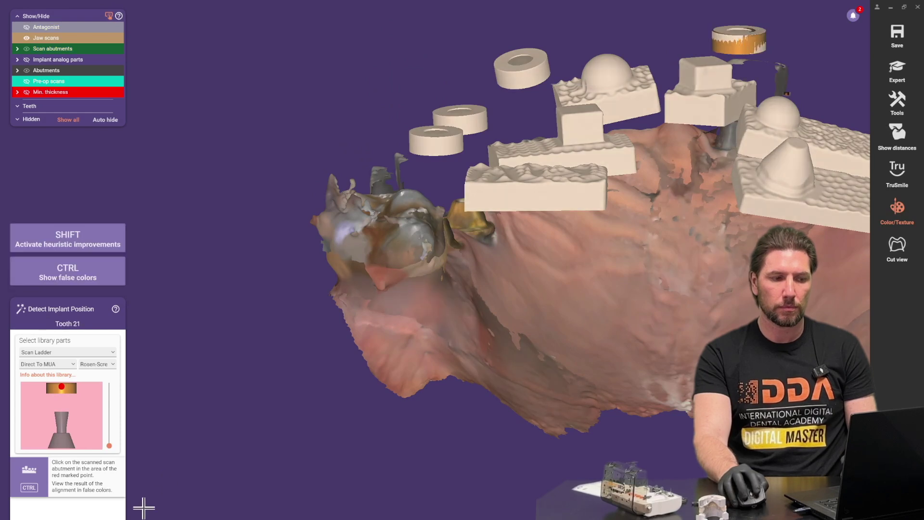
{"action": "left_click", "coordinate": [643, 153]}
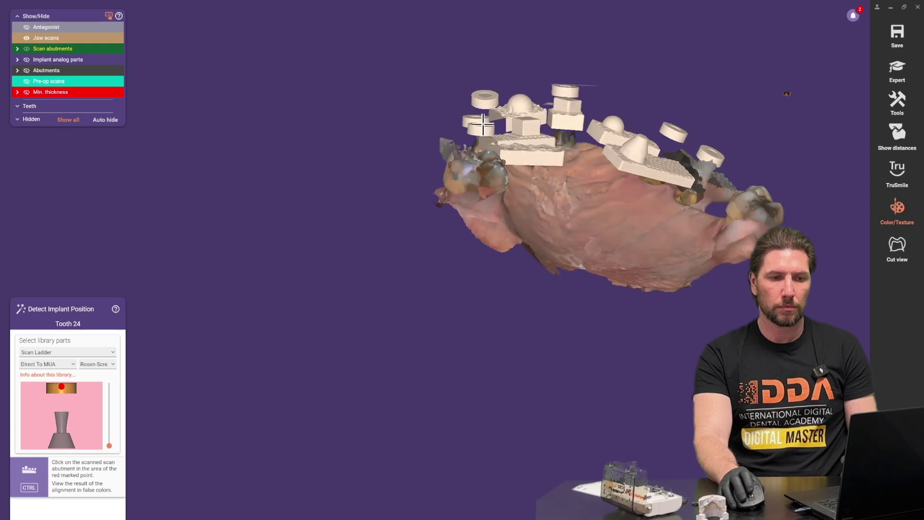
{"action": "left_click", "coordinate": [669, 124]}
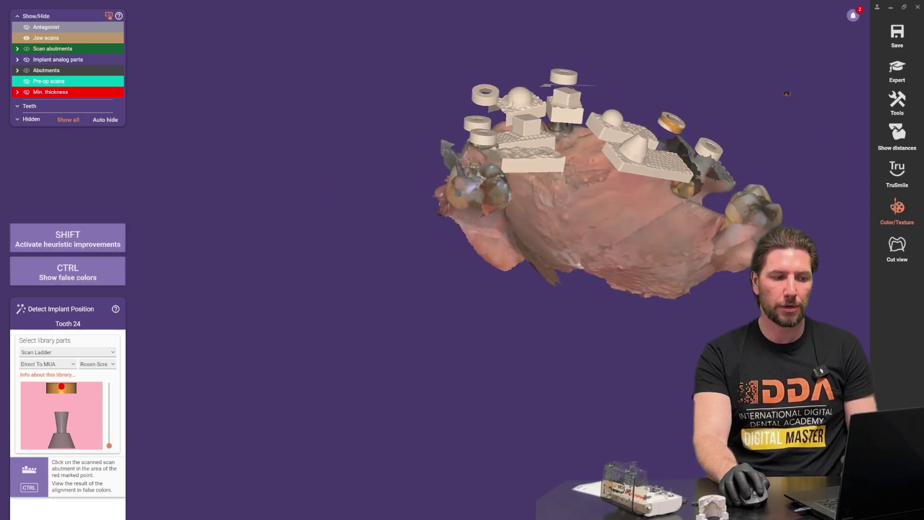
- Match the library scan abutment to the scanned ring at tooth 25 and complete the implant position detection
{"action": "left_click", "coordinate": [98, 518]}
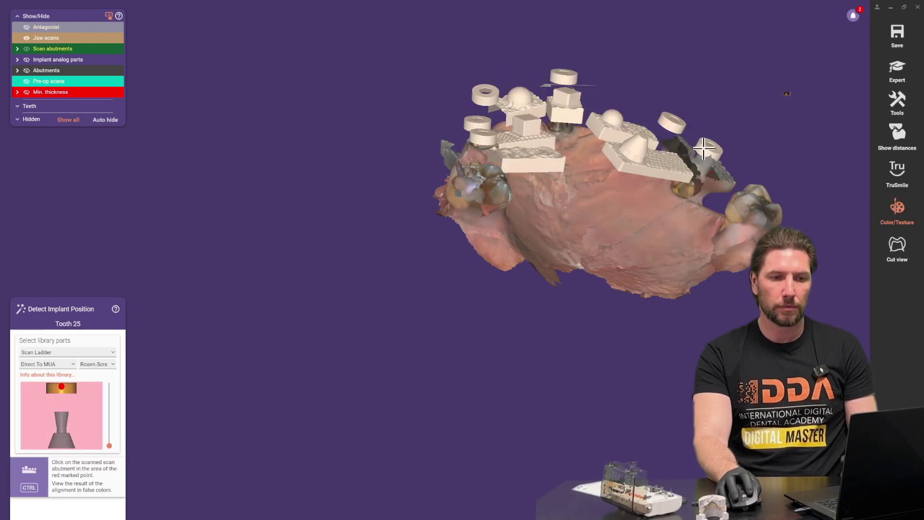
{"action": "left_click", "coordinate": [704, 148]}
{"action": "right_click_drag", "start_coordinate": [658, 101], "coordinate": [681, 103]}
{"action": "scroll", "coordinate": [681, 102], "scroll_direction": "up", "scroll_amount": 6}
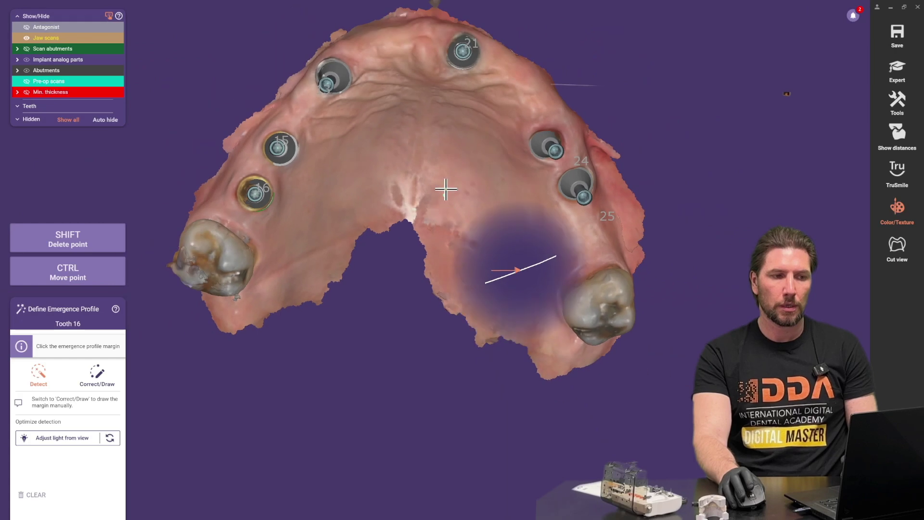
- Examine the detected implant analogs from several angles against the gingiva scan at teeth 16, 15, 13, 21, 24 and 25
{"action": "right_click_drag", "start_coordinate": [445, 189], "coordinate": [446, 140]}
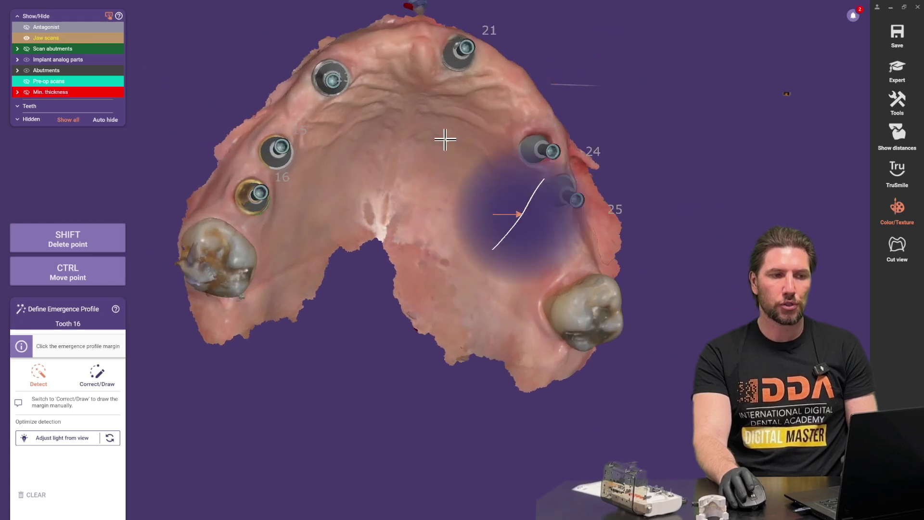
{"action": "scroll", "coordinate": [448, 14], "scroll_direction": "up", "scroll_amount": 7}
{"action": "right_click_drag", "start_coordinate": [462, 86], "coordinate": [461, 88]}
{"action": "scroll", "coordinate": [500, 169], "scroll_direction": "down", "scroll_amount": 3}
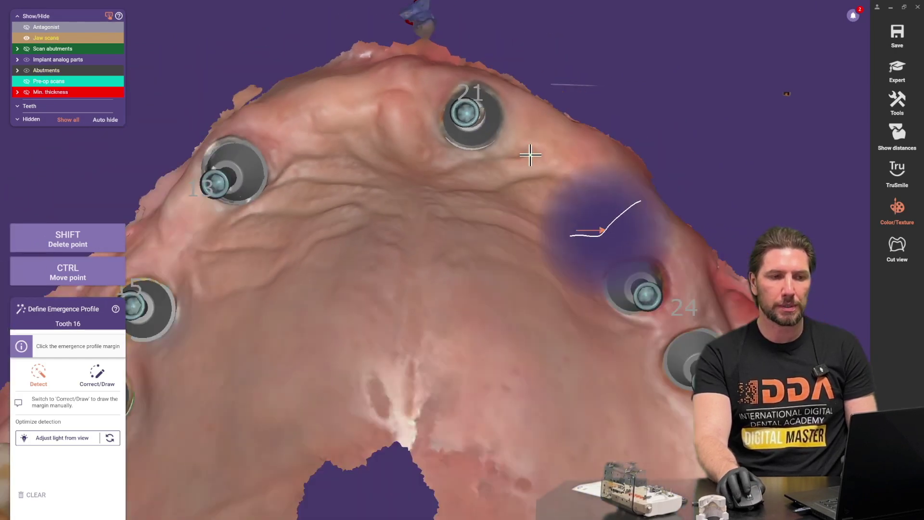
{"action": "right_click_drag", "start_coordinate": [448, 179], "coordinate": [454, 179]}
{"action": "scroll", "coordinate": [693, 128], "scroll_direction": "down", "scroll_amount": 4}
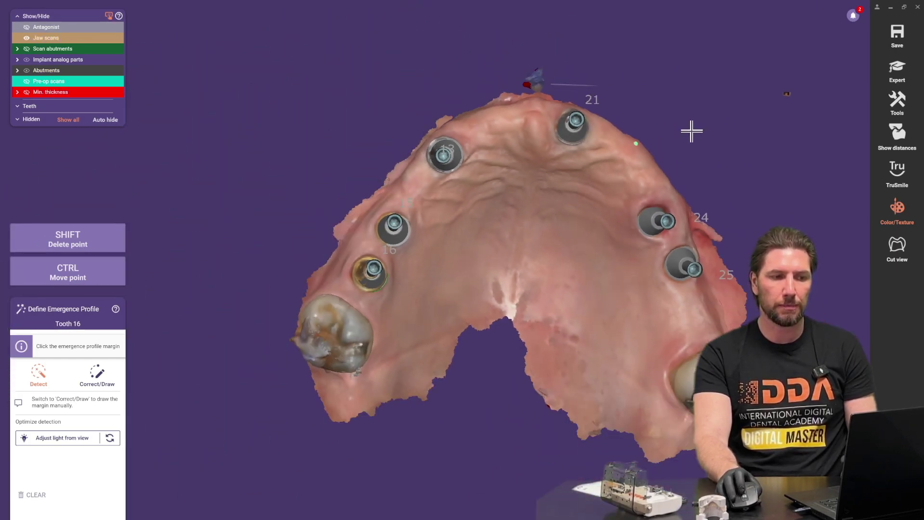
{"action": "scroll", "coordinate": [450, 241], "scroll_direction": "up", "scroll_amount": 4}
{"action": "scroll", "coordinate": [349, 256], "scroll_direction": "up", "scroll_amount": 3}
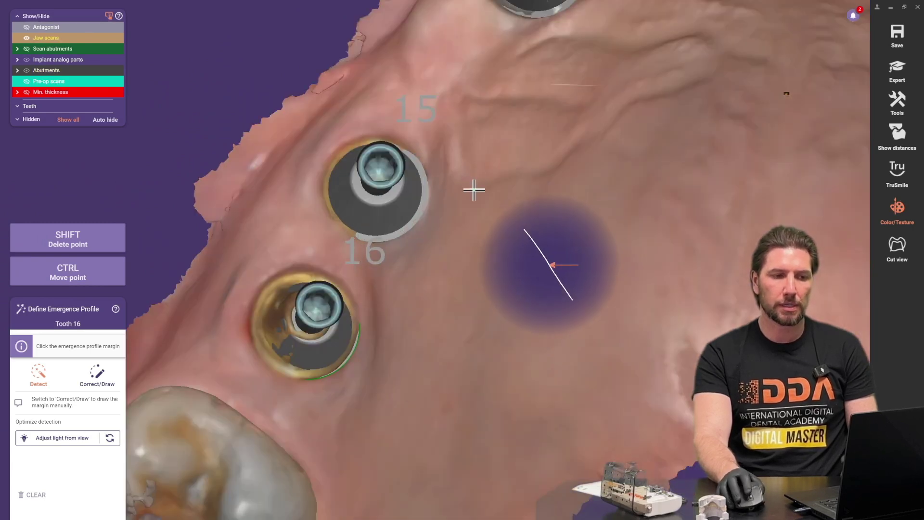
{"action": "scroll", "coordinate": [473, 190], "scroll_direction": "down", "scroll_amount": 1}
{"action": "right_click_drag", "start_coordinate": [464, 215], "coordinate": [461, 226]}
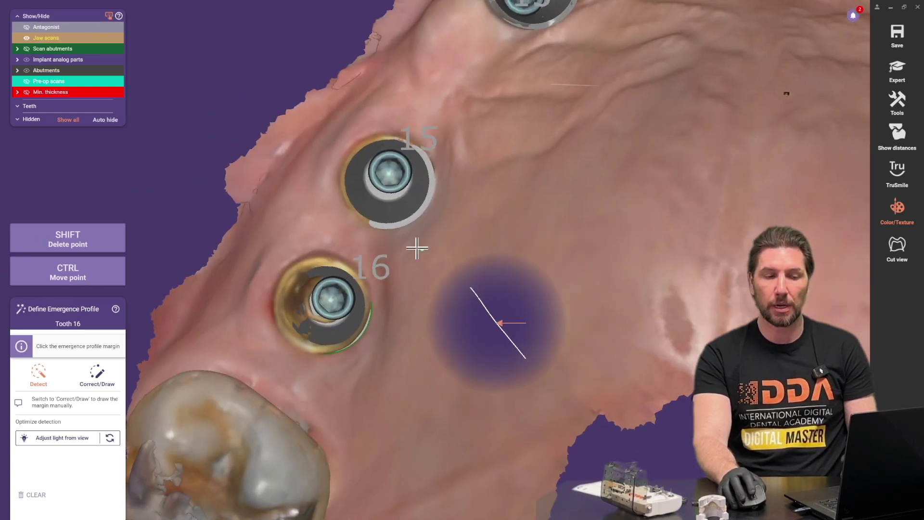
{"action": "scroll", "coordinate": [366, 241], "scroll_direction": "down", "scroll_amount": 4}
{"action": "mouse_move", "coordinate": [434, 204]}
{"action": "right_mouse_down"}
{"action": "mouse_move", "coordinate": [429, 225]}
{"action": "mouse_move", "coordinate": [433, 204]}
{"action": "right_mouse_up"}
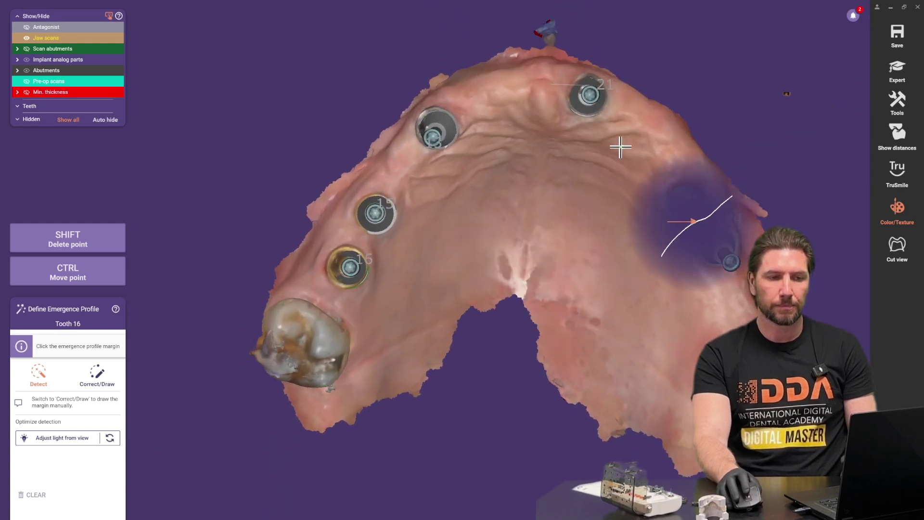
{"action": "right_click_drag", "start_coordinate": [549, 150], "coordinate": [544, 191]}
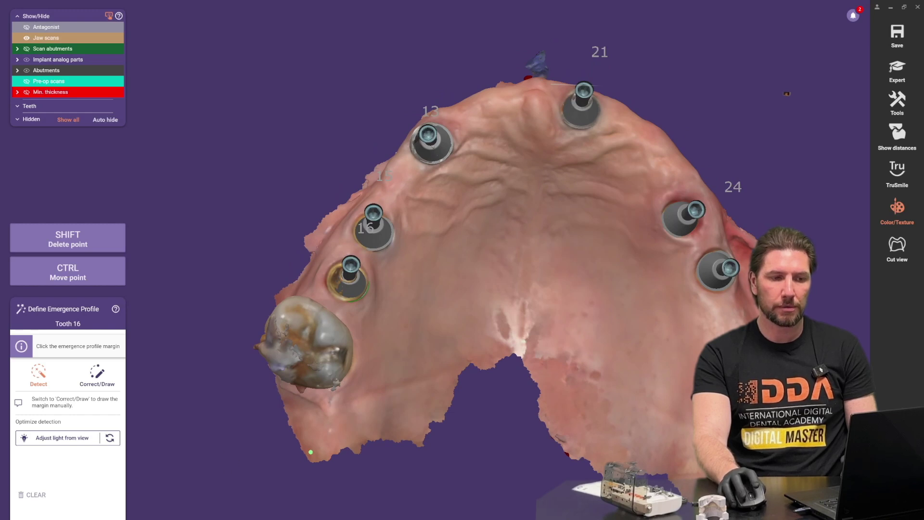
- Advance from the emergence profiles to Tooth Placement and inspect the tooth chain against the screw channels and antagonist
{"action": "left_click", "coordinate": [107, 517]}
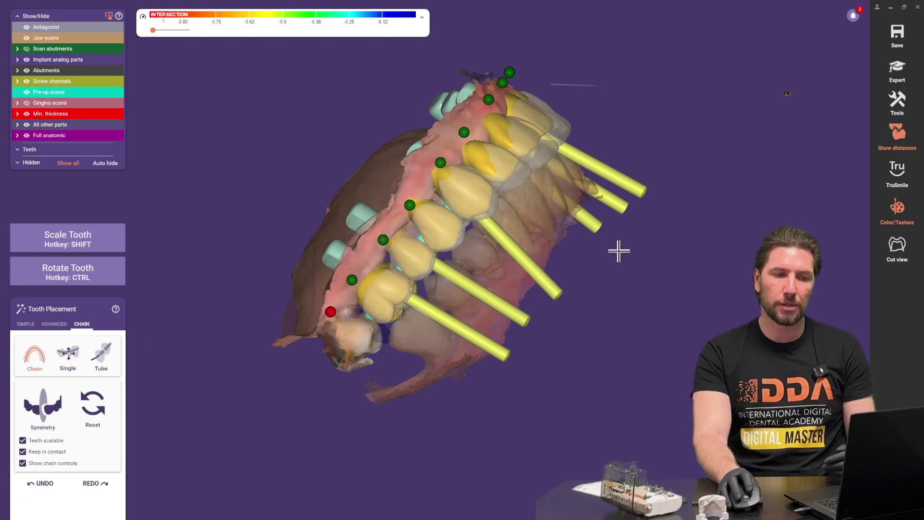
{"action": "right_click_drag", "start_coordinate": [617, 249], "coordinate": [617, 251]}
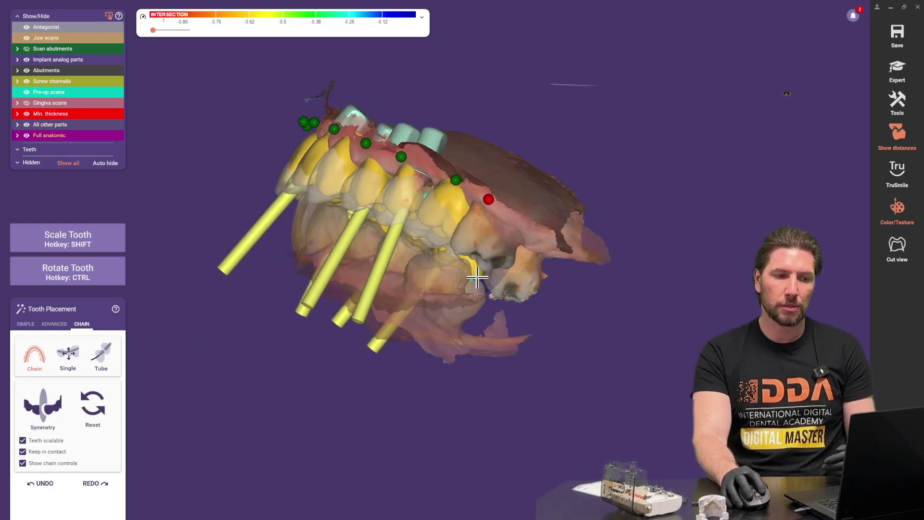
{"action": "right_click_drag", "start_coordinate": [482, 272], "coordinate": [563, 231]}
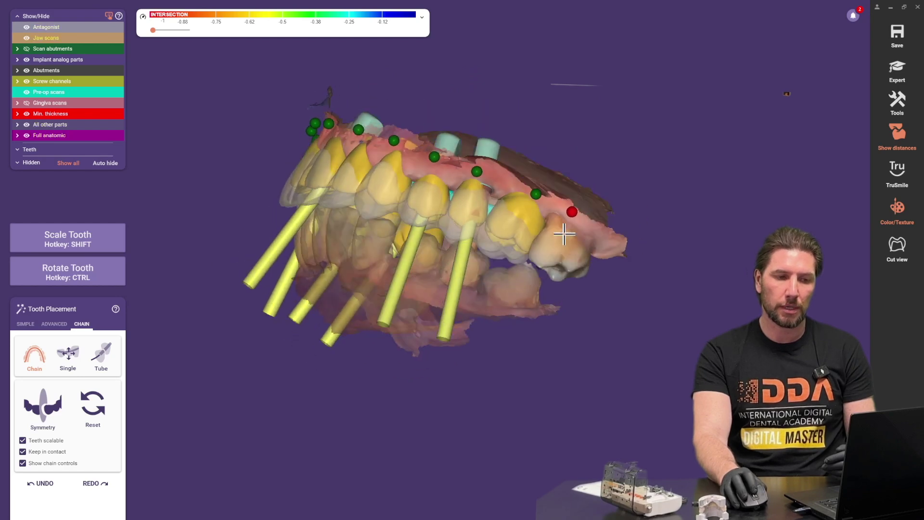
{"action": "scroll", "coordinate": [525, 287], "scroll_direction": "up", "scroll_amount": 3}
{"action": "left_click_drag", "start_coordinate": [524, 287], "coordinate": [504, 304]}
{"action": "right_click_drag", "start_coordinate": [503, 304], "coordinate": [450, 315]}
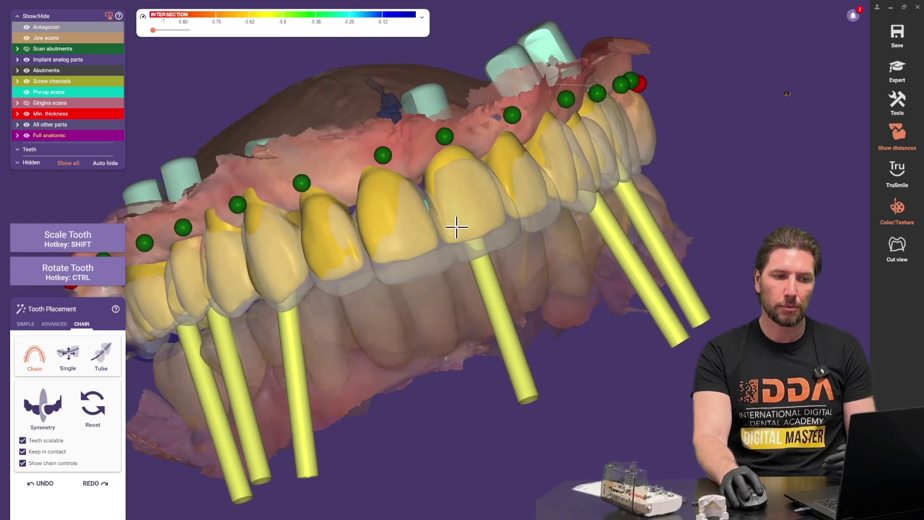
{"action": "right_click_drag", "start_coordinate": [466, 239], "coordinate": [461, 389]}
{"action": "scroll", "coordinate": [454, 351], "scroll_direction": "down", "scroll_amount": 3}
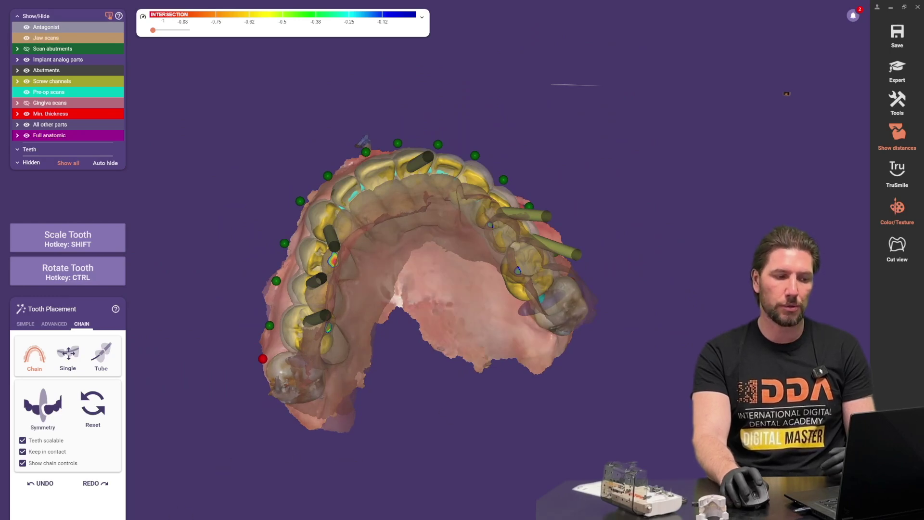
- Accept the tooth placement, keep the abutment bottoms as proposed and continue to Free-Forming
{"action": "left_click", "coordinate": [96, 518]}
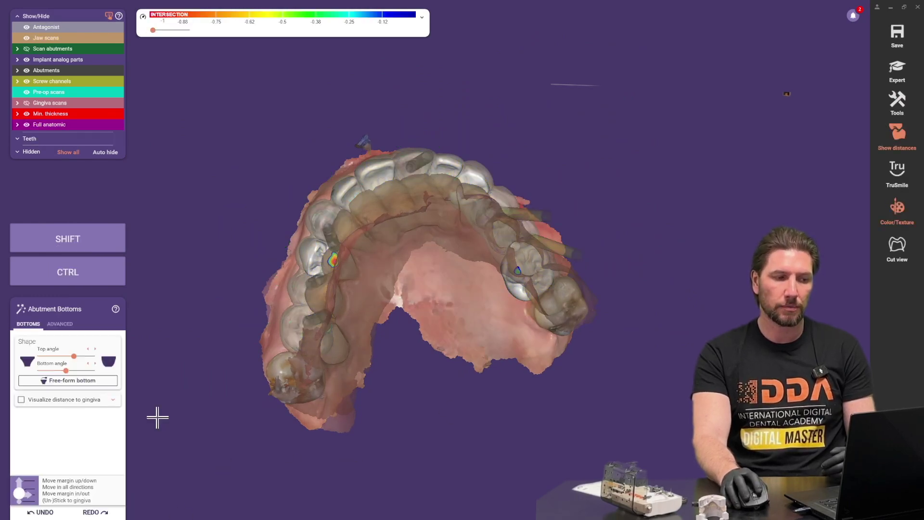
{"action": "right_click_drag", "start_coordinate": [170, 430], "coordinate": [330, 350]}
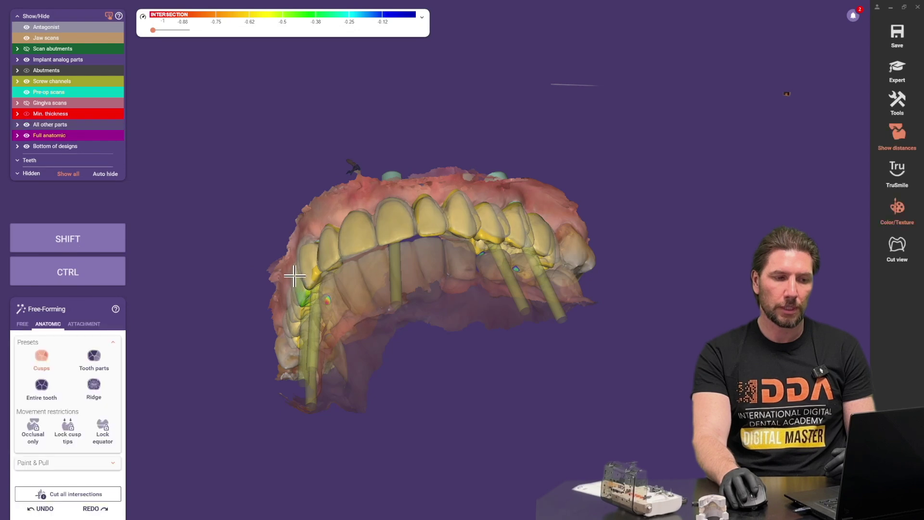
{"action": "right_click_drag", "start_coordinate": [266, 245], "coordinate": [249, 240]}
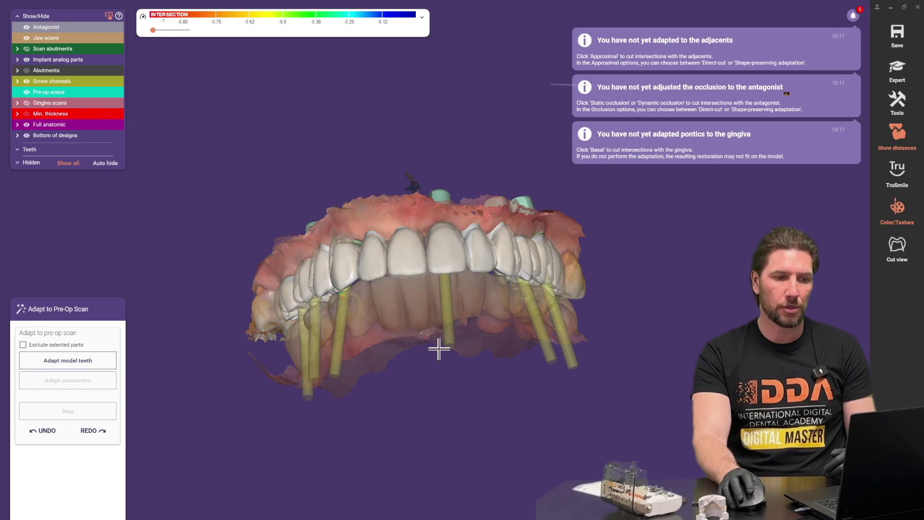
- Adapt the upper-arch model teeth to the pre-op scan without excluding any parts
{"action": "right_click_drag", "start_coordinate": [438, 348], "coordinate": [482, 351]}
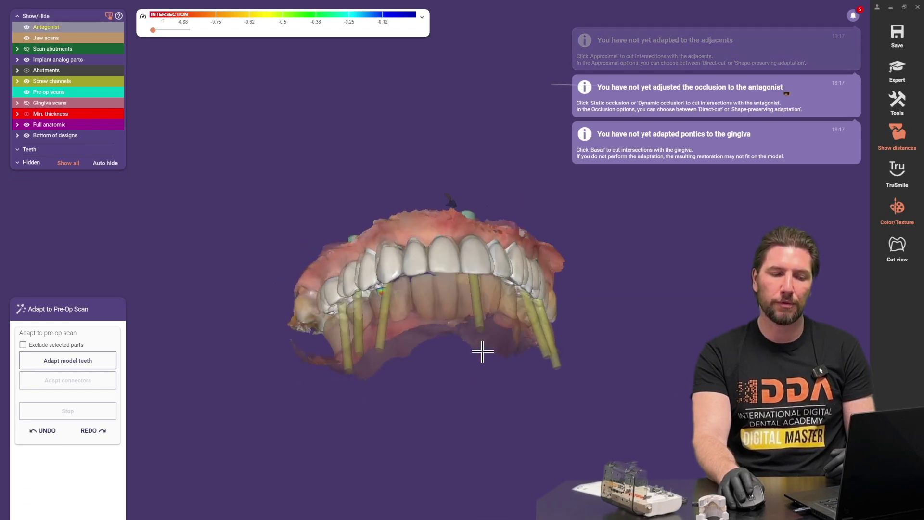
{"action": "scroll", "coordinate": [482, 351], "scroll_direction": "up", "scroll_amount": 6}
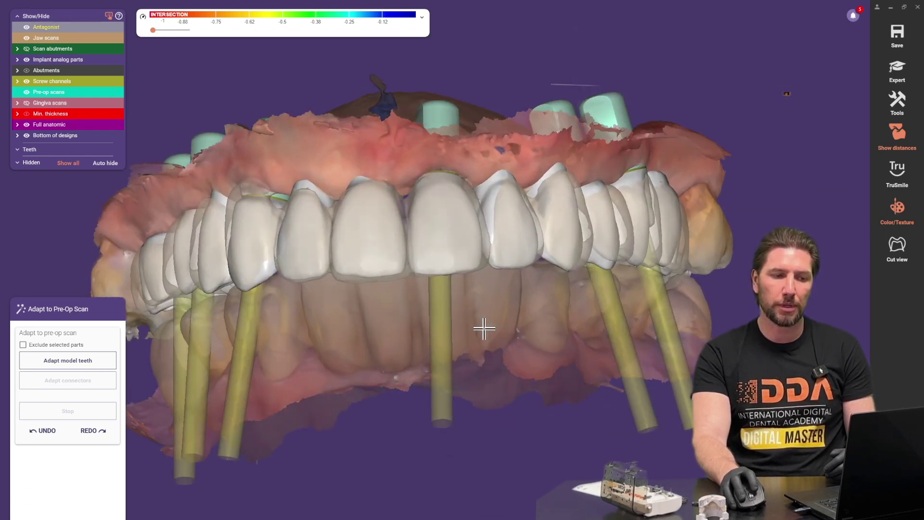
{"action": "middle_click_drag", "start_coordinate": [484, 328], "coordinate": [509, 334]}
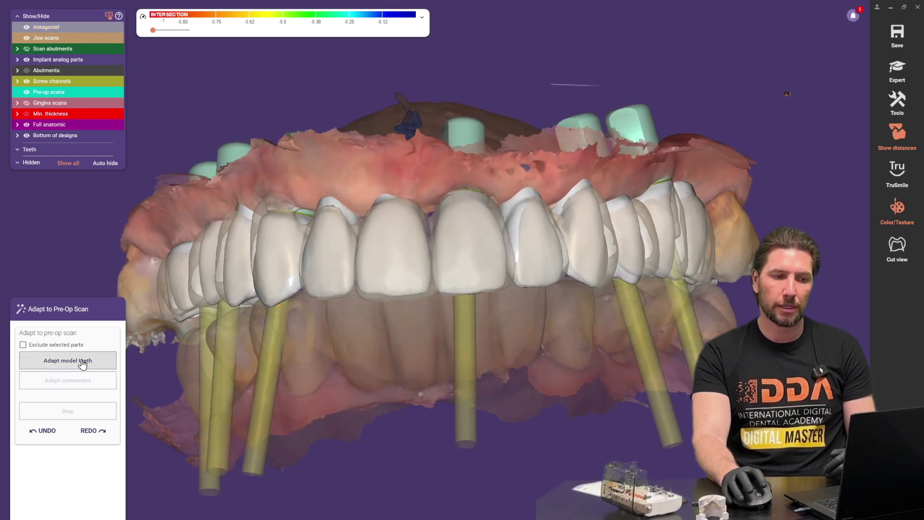
{"action": "left_click", "coordinate": [82, 362]}
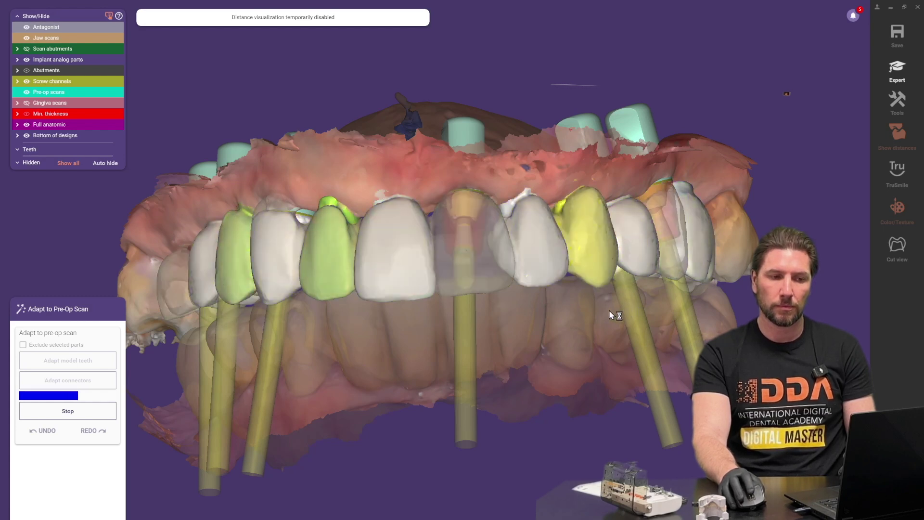
{"action": "scroll", "coordinate": [608, 310], "scroll_direction": "down", "scroll_amount": 3}
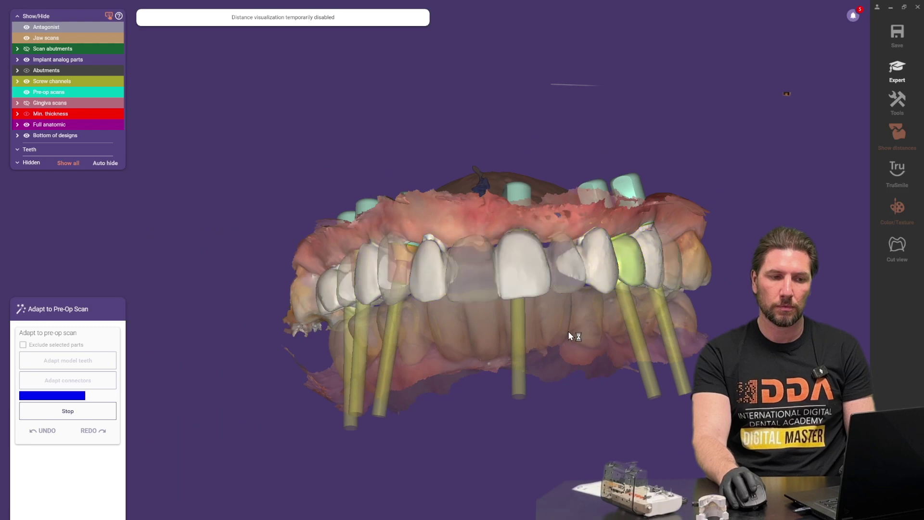
{"action": "right_click_drag", "start_coordinate": [568, 331], "coordinate": [572, 329]}
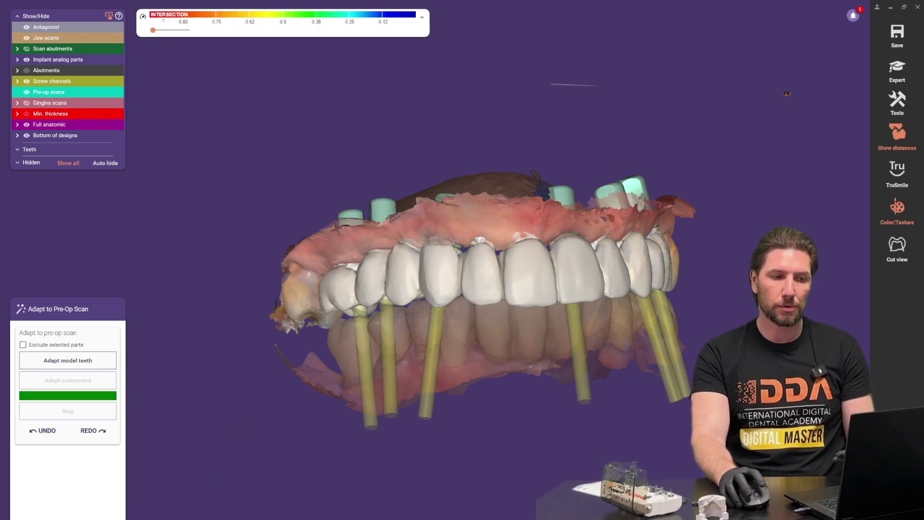
- Return to Free-Forming and hide the antagonist, jaw scans and pre-op scans so only the bridge and implant parts remain
{"action": "left_click", "coordinate": [98, 518]}
{"action": "right_click_drag", "start_coordinate": [334, 399], "coordinate": [231, 165]}
{"action": "mouse_move", "coordinate": [57, 42]}
{"action": "left_click", "coordinate": [27, 27]}
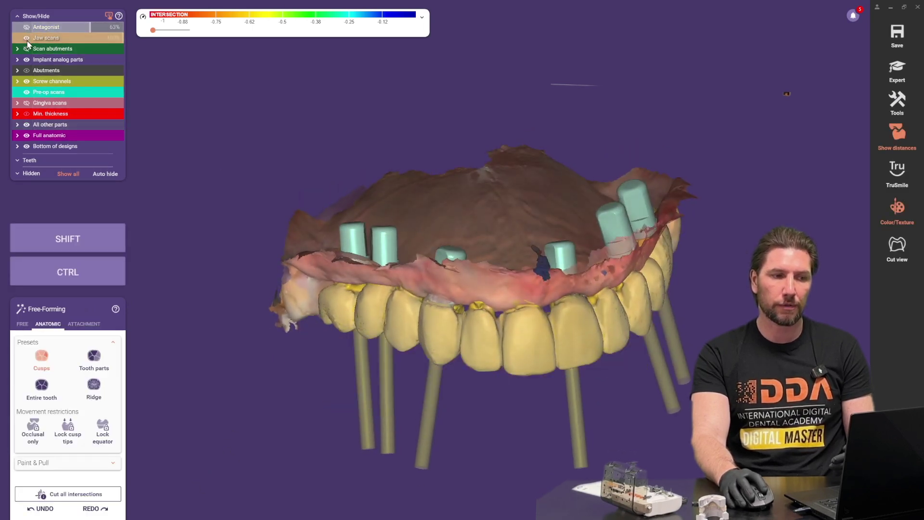
{"action": "left_click", "coordinate": [27, 38]}
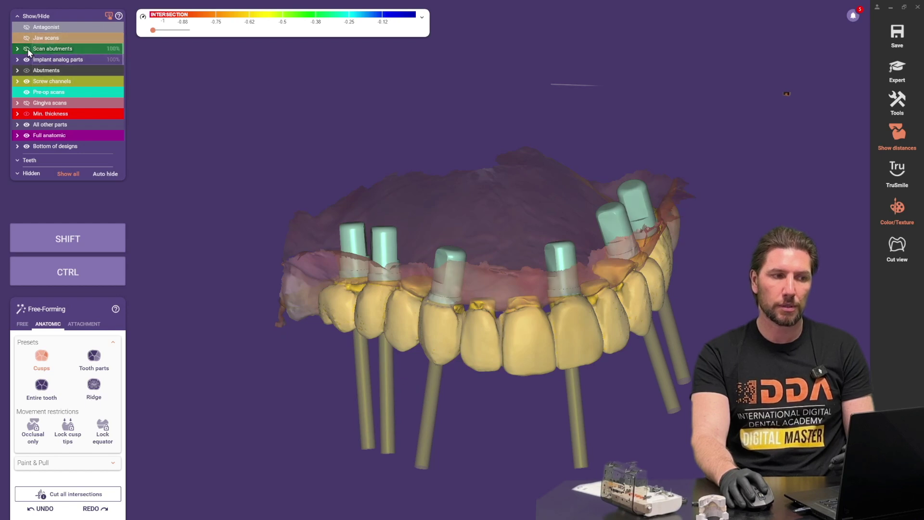
{"action": "left_click", "coordinate": [28, 38]}
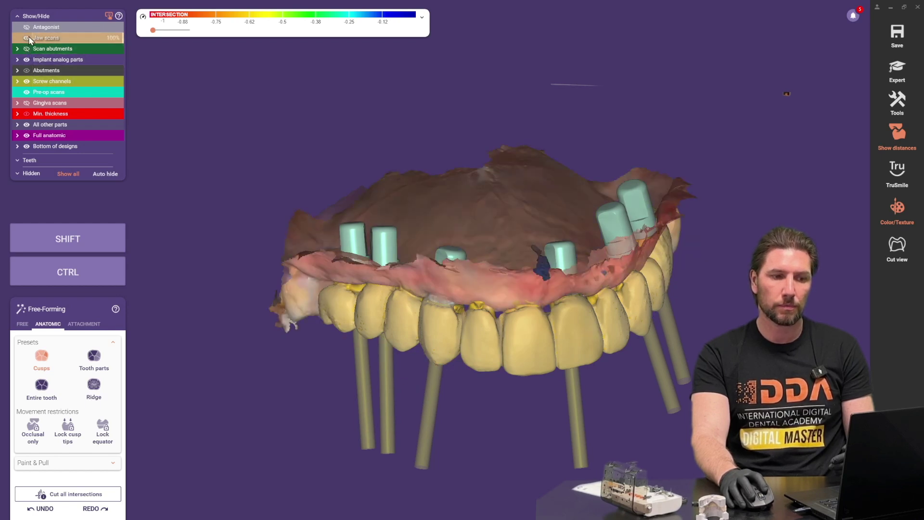
{"action": "left_click", "coordinate": [27, 38]}
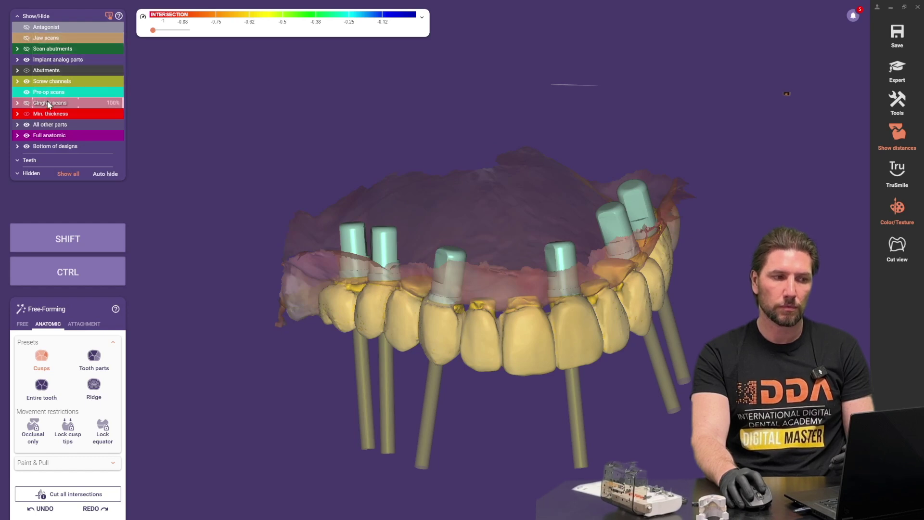
{"action": "left_click", "coordinate": [27, 93]}
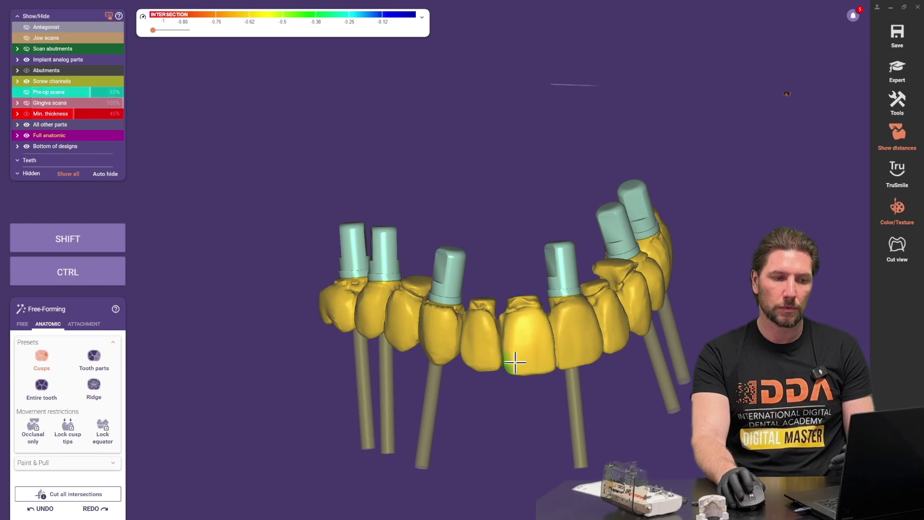
- Switch to brush-based free-forming and examine the bridge's basal, palatal and labial surfaces around all implants
{"action": "scroll", "coordinate": [501, 289], "scroll_direction": "up", "scroll_amount": 5}
{"action": "right_click_drag", "start_coordinate": [536, 280], "coordinate": [369, 263]}
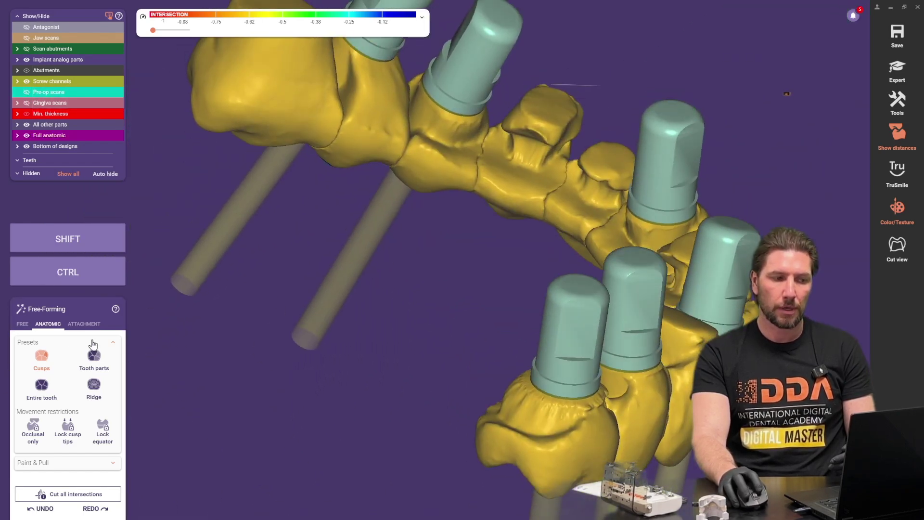
{"action": "left_click", "coordinate": [24, 325]}
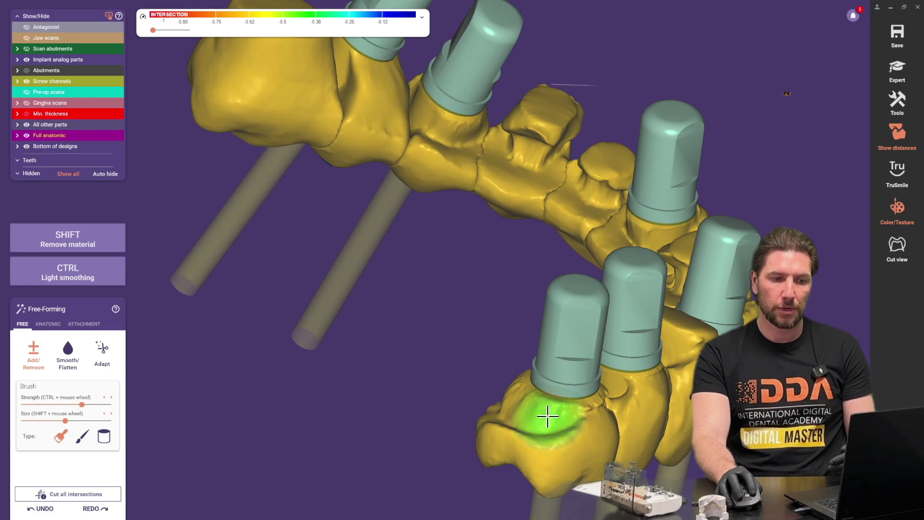
{"action": "right_click_drag", "start_coordinate": [505, 408], "coordinate": [580, 433]}
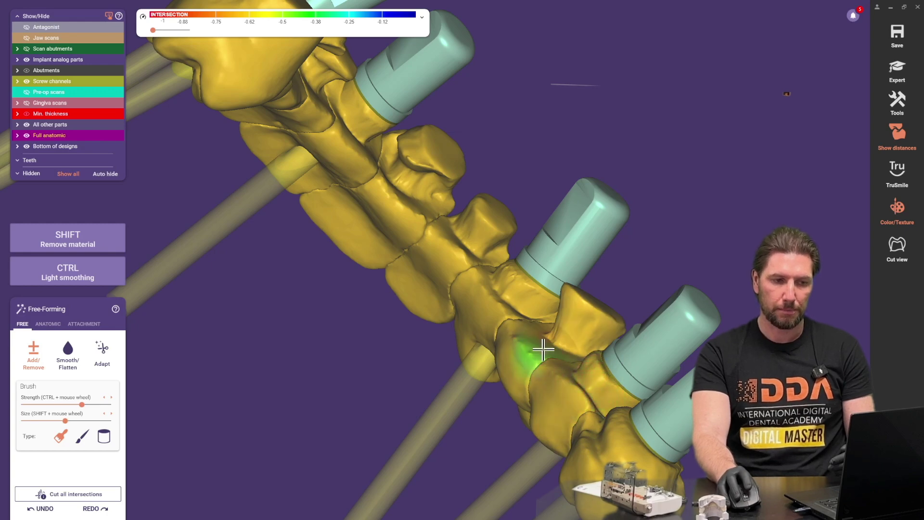
{"action": "right_click_drag", "start_coordinate": [540, 349], "coordinate": [537, 332]}
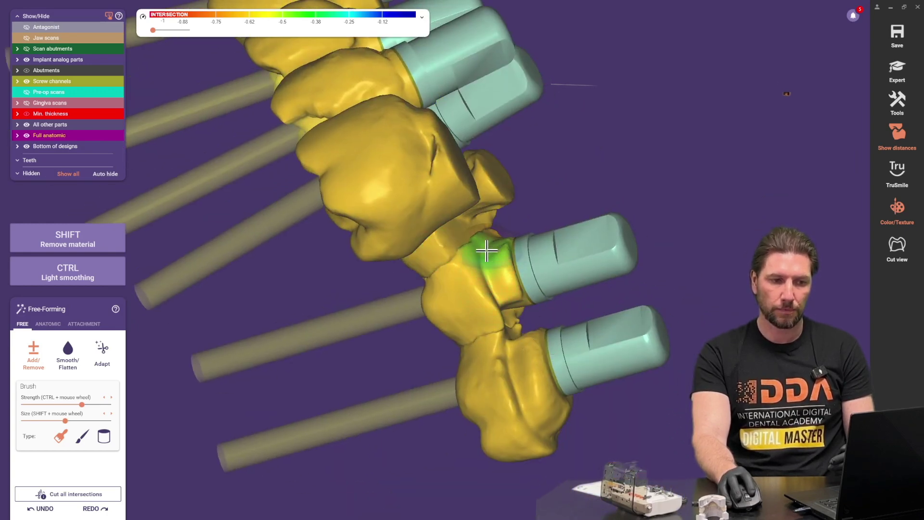
{"action": "right_click_drag", "start_coordinate": [512, 314], "coordinate": [541, 323]}
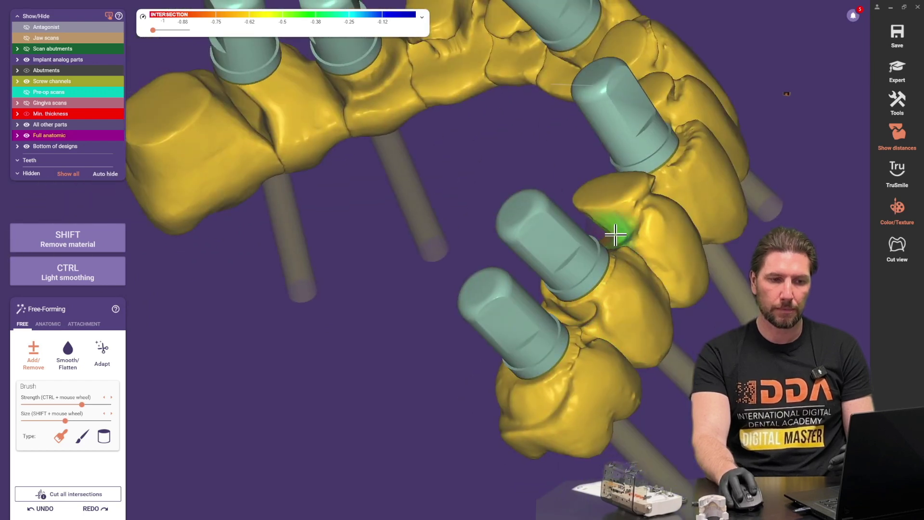
{"action": "right_click_drag", "start_coordinate": [652, 220], "coordinate": [417, 374]}
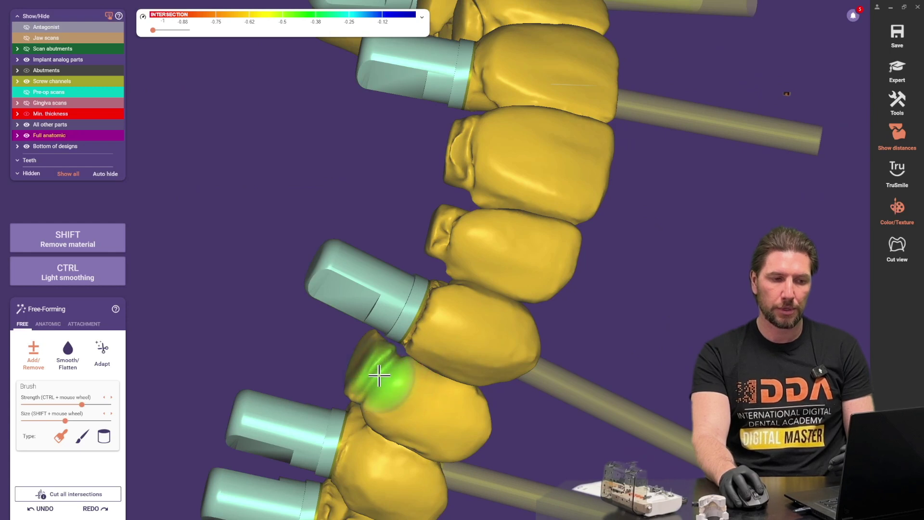
{"action": "right_click_drag", "start_coordinate": [420, 305], "coordinate": [464, 460]}
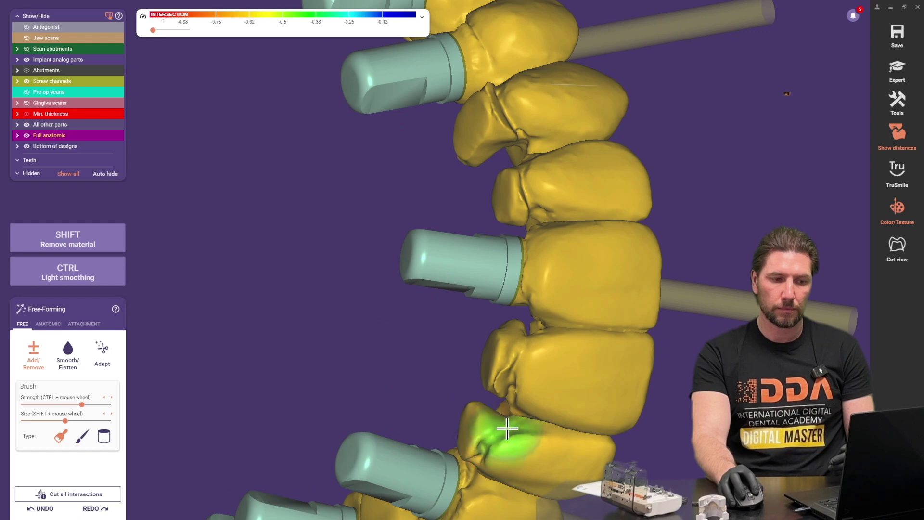
{"action": "right_click_drag", "start_coordinate": [512, 385], "coordinate": [576, 374]}
{"action": "right_click_drag", "start_coordinate": [651, 416], "coordinate": [651, 419]}
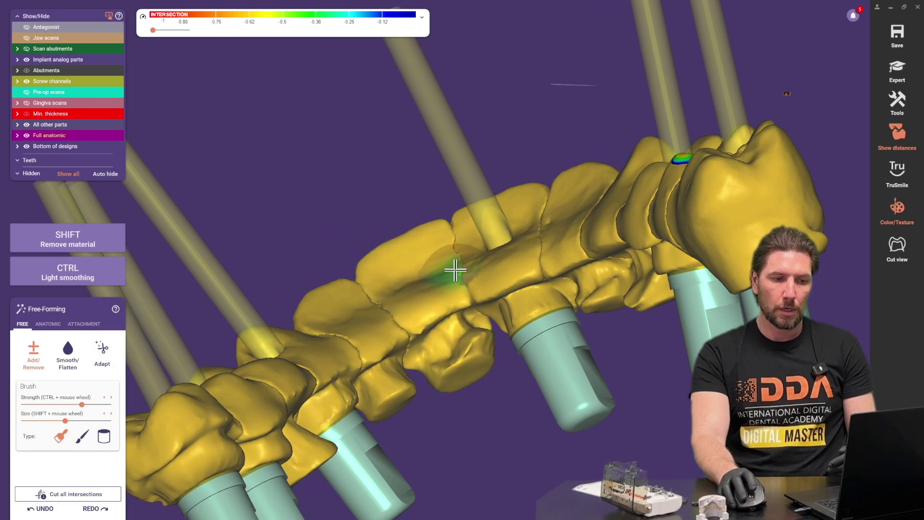
{"action": "right_click_drag", "start_coordinate": [453, 268], "coordinate": [487, 270]}
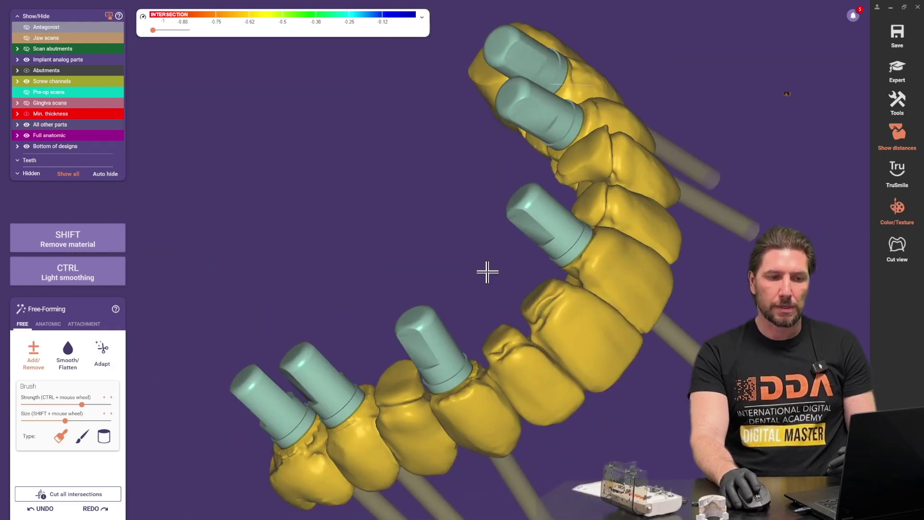
- Adapt the bridge basally at 0 mm and adapt its static occlusion at 0.1 mm
{"action": "left_click", "coordinate": [107, 361]}
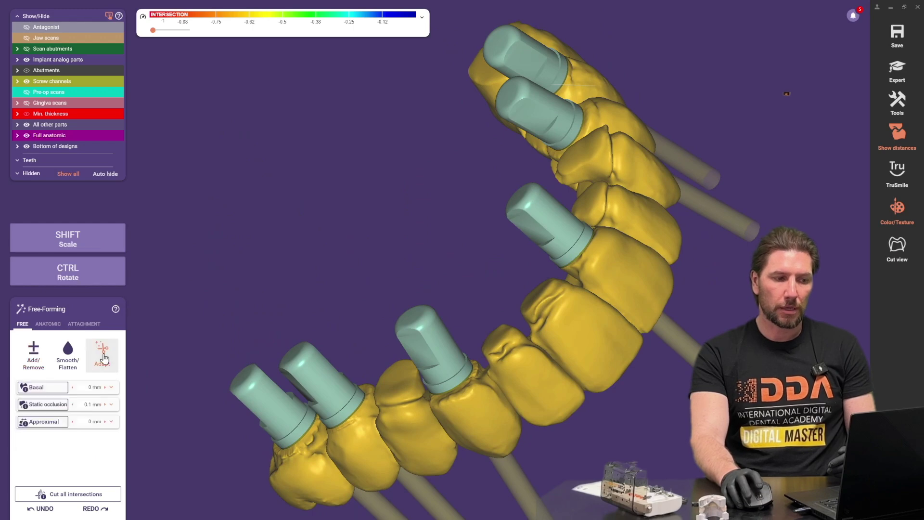
{"action": "left_click", "coordinate": [44, 387]}
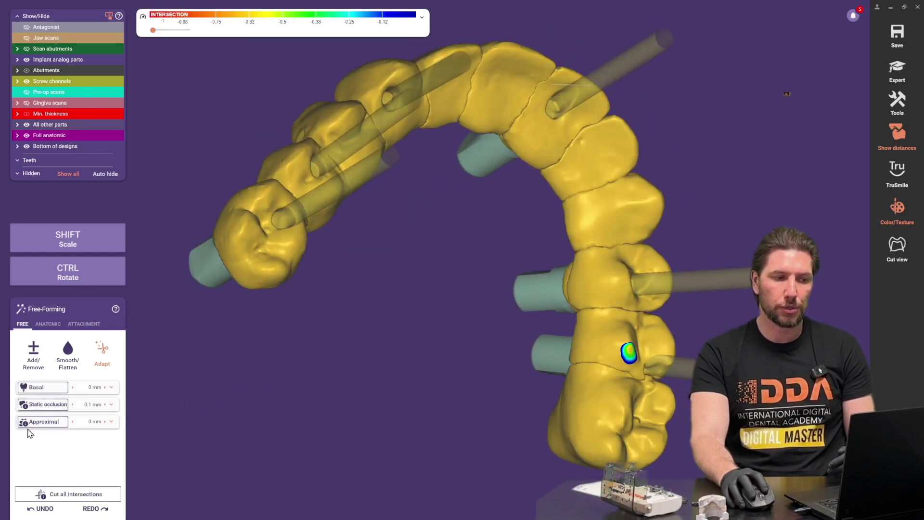
{"action": "left_click", "coordinate": [41, 406]}
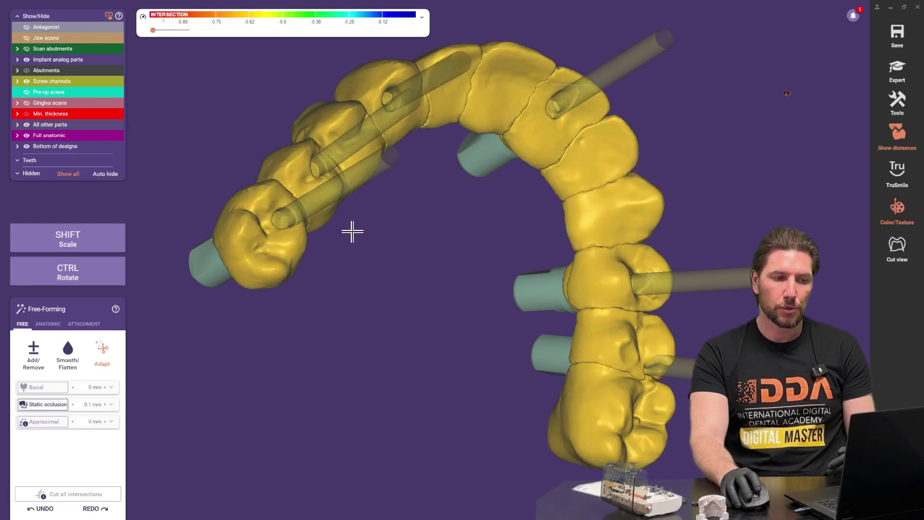
{"action": "mouse_move", "coordinate": [352, 231]}
{"action": "right_mouse_down"}
{"action": "mouse_move", "coordinate": [351, 243]}
{"action": "mouse_move", "coordinate": [364, 241]}
{"action": "right_mouse_up"}
{"action": "right_click_drag", "start_coordinate": [577, 104], "coordinate": [591, 149]}
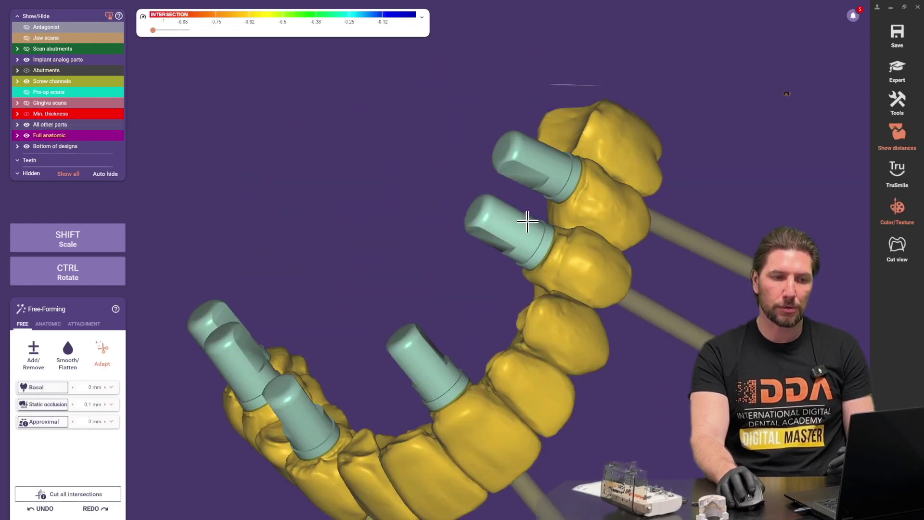
{"action": "right_click_drag", "start_coordinate": [470, 192], "coordinate": [255, 264]}
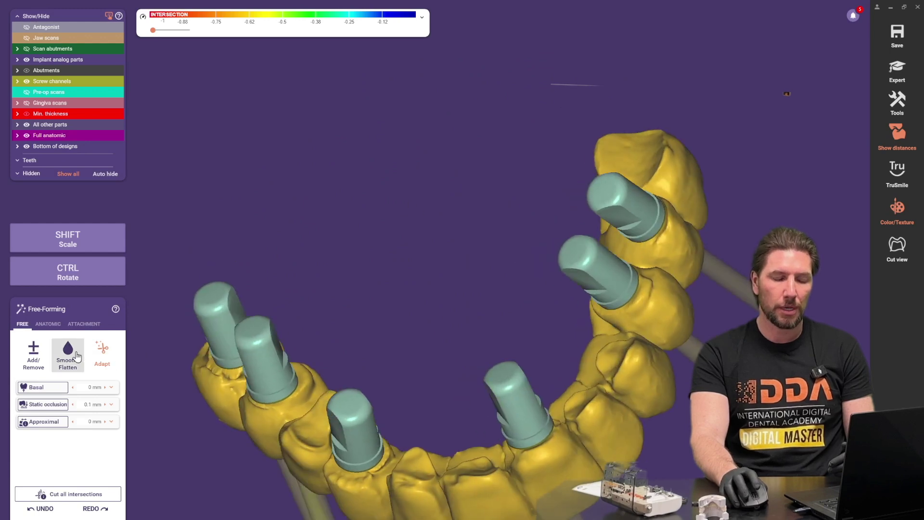
- Enlarge the smoothing brush and flatten the basal surfaces of the posterior teeth on the side whose last molar carries an implant
{"action": "left_click", "coordinate": [63, 354]}
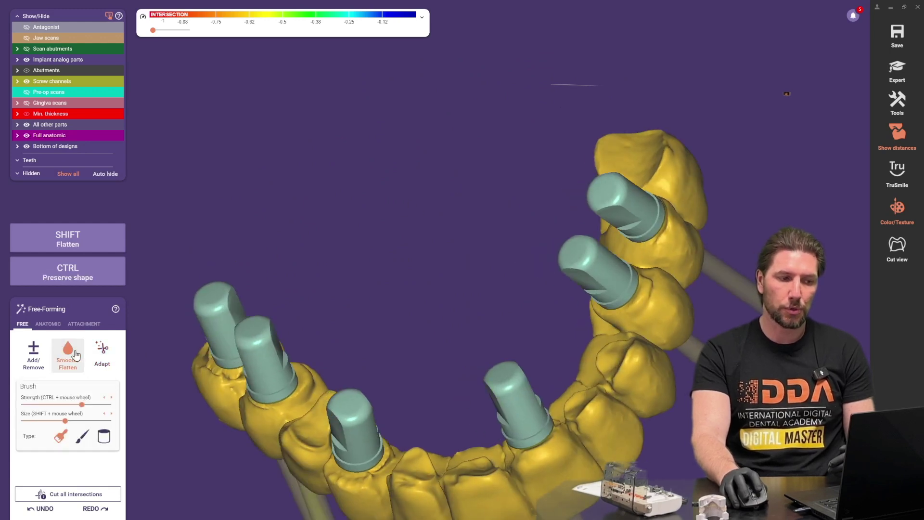
{"action": "right_click_drag", "start_coordinate": [360, 380], "coordinate": [414, 273]}
{"action": "scroll", "coordinate": [384, 363], "scroll_direction": "down", "scroll_amount": 4}
{"action": "scroll", "coordinate": [414, 273], "scroll_direction": "up", "scroll_amount": 5}
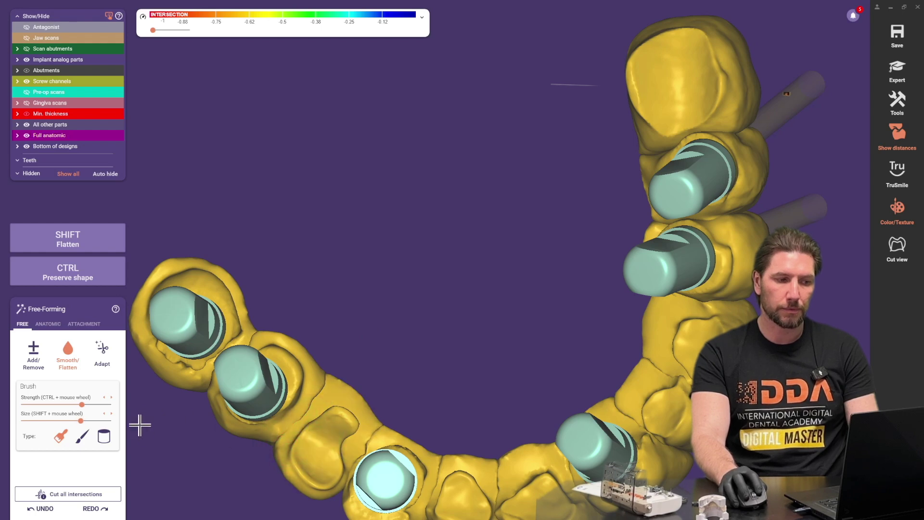
{"action": "mouse_move", "coordinate": [335, 430]}
{"action": "left_mouse_down", "text": "shift"}
{"action": "mouse_move", "coordinate": [324, 453]}
{"action": "mouse_move", "coordinate": [340, 406]}
{"action": "mouse_move", "coordinate": [289, 340]}
{"action": "mouse_move", "coordinate": [244, 316]}
{"action": "left_mouse_up", "text": "shift"}
{"action": "left_click_drag", "start_coordinate": [217, 287], "coordinate": [172, 274], "text": "shift"}
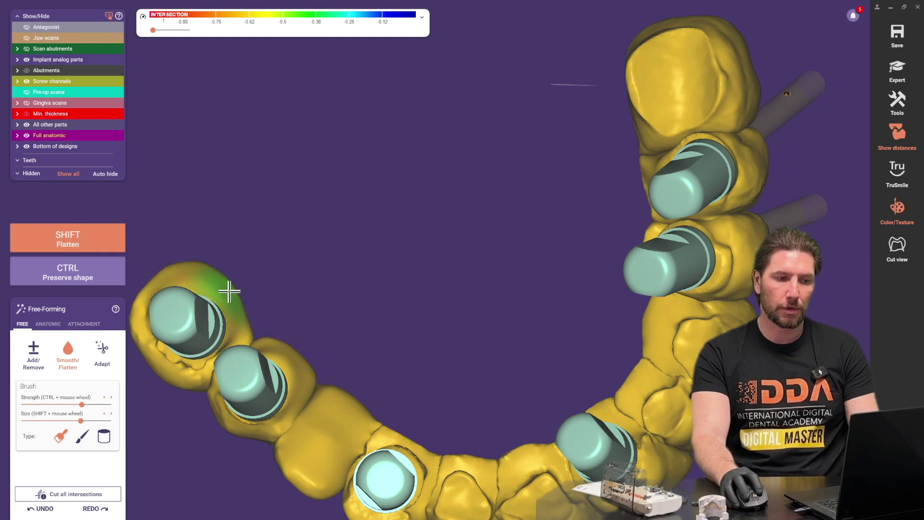
- Flatten the basal surfaces of the remaining teeth around the arch, through the anteriors to the opposite molar pontic
{"action": "mouse_move", "coordinate": [369, 425]}
{"action": "right_mouse_down"}
{"action": "mouse_move", "coordinate": [383, 437]}
{"action": "mouse_move", "coordinate": [366, 443]}
{"action": "right_mouse_up"}
{"action": "mouse_move", "coordinate": [366, 443]}
{"action": "left_mouse_down", "text": "shift"}
{"action": "mouse_move", "coordinate": [372, 429]}
{"action": "mouse_move", "coordinate": [456, 478]}
{"action": "mouse_move", "coordinate": [510, 491]}
{"action": "mouse_move", "coordinate": [509, 464]}
{"action": "mouse_move", "coordinate": [553, 449]}
{"action": "mouse_move", "coordinate": [618, 396]}
{"action": "mouse_move", "coordinate": [656, 403]}
{"action": "mouse_move", "coordinate": [683, 356]}
{"action": "mouse_move", "coordinate": [645, 334]}
{"action": "mouse_move", "coordinate": [661, 269]}
{"action": "mouse_move", "coordinate": [688, 260]}
{"action": "mouse_move", "coordinate": [736, 264]}
{"action": "mouse_move", "coordinate": [705, 226]}
{"action": "mouse_move", "coordinate": [732, 188]}
{"action": "mouse_move", "coordinate": [732, 115]}
{"action": "mouse_move", "coordinate": [756, 97]}
{"action": "mouse_move", "coordinate": [708, 72]}
{"action": "mouse_move", "coordinate": [675, 153]}
{"action": "left_mouse_up", "text": "shift"}
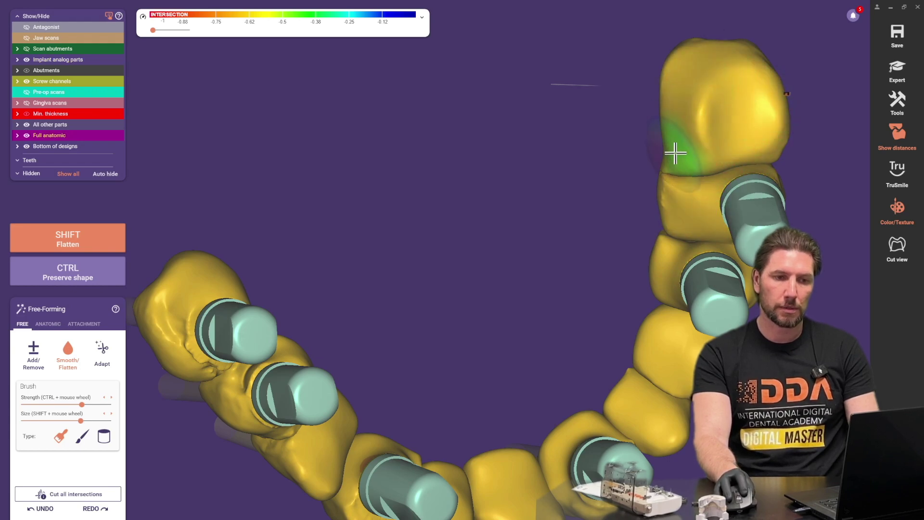
{"action": "right_click_drag", "start_coordinate": [675, 153], "coordinate": [678, 159]}
{"action": "mouse_move", "coordinate": [618, 166]}
{"action": "left_mouse_down", "text": "shift"}
{"action": "mouse_move", "coordinate": [585, 192]}
{"action": "mouse_move", "coordinate": [566, 250]}
{"action": "left_mouse_up", "text": "shift"}
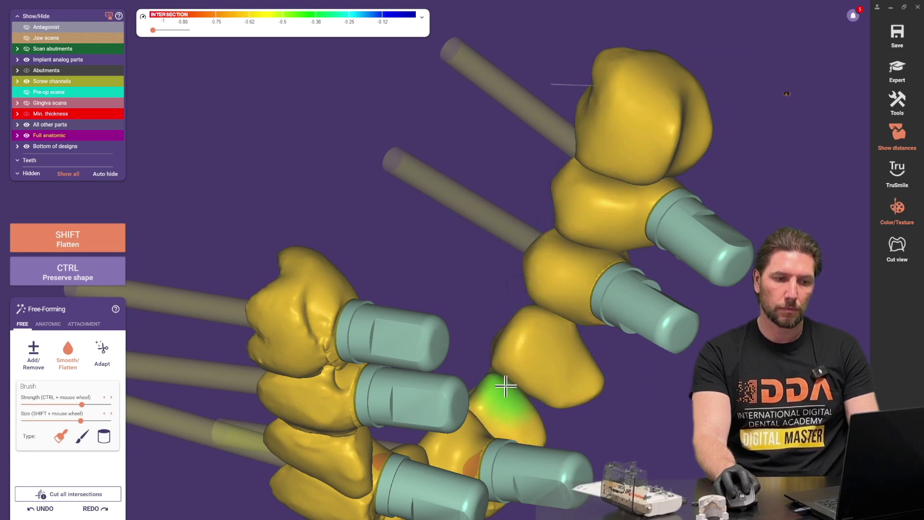
{"action": "mouse_move", "coordinate": [515, 382]}
{"action": "right_mouse_down"}
{"action": "mouse_move", "coordinate": [501, 392]}
{"action": "mouse_move", "coordinate": [524, 388]}
{"action": "right_mouse_up"}
{"action": "mouse_move", "coordinate": [628, 325]}
{"action": "left_mouse_down", "text": "shift"}
{"action": "mouse_move", "coordinate": [529, 403]}
{"action": "mouse_move", "coordinate": [507, 395]}
{"action": "left_mouse_up", "text": "shift"}
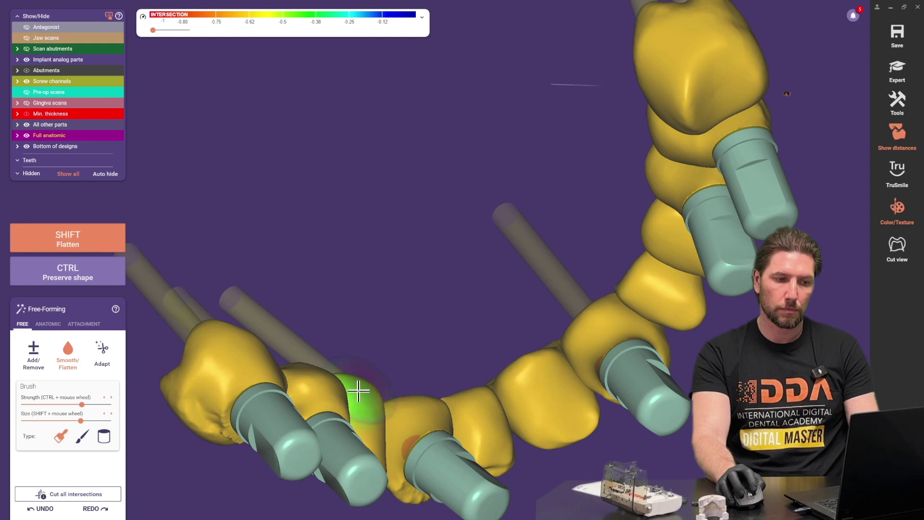
{"action": "right_click_drag", "start_coordinate": [358, 391], "coordinate": [371, 371]}
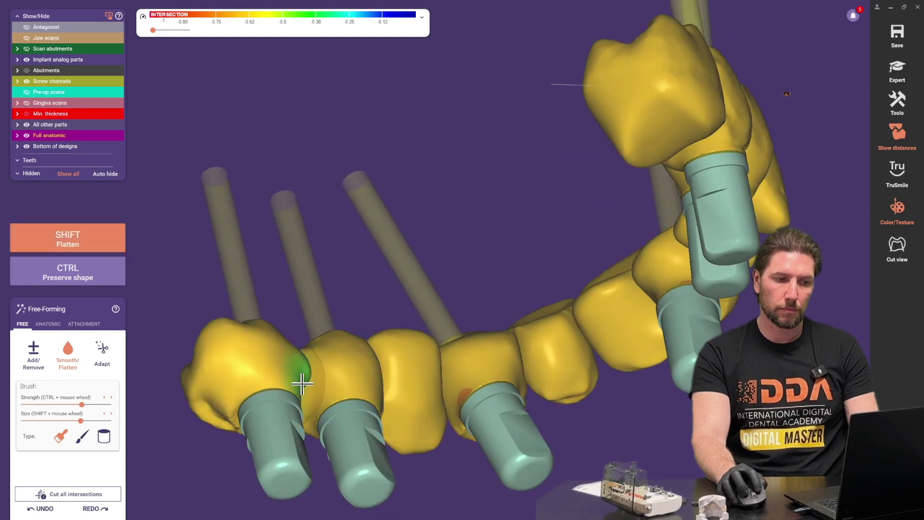
- Smooth the palatal surfaces and the grooves between the anterior teeth, continuing to the premolars
{"action": "mouse_move", "coordinate": [342, 355]}
{"action": "right_mouse_down"}
{"action": "mouse_move", "coordinate": [371, 215]}
{"action": "mouse_move", "coordinate": [385, 56]}
{"action": "right_mouse_up"}
{"action": "middle_click_drag", "start_coordinate": [386, 55], "coordinate": [474, 198]}
{"action": "scroll", "coordinate": [475, 198], "scroll_direction": "up", "scroll_amount": 5}
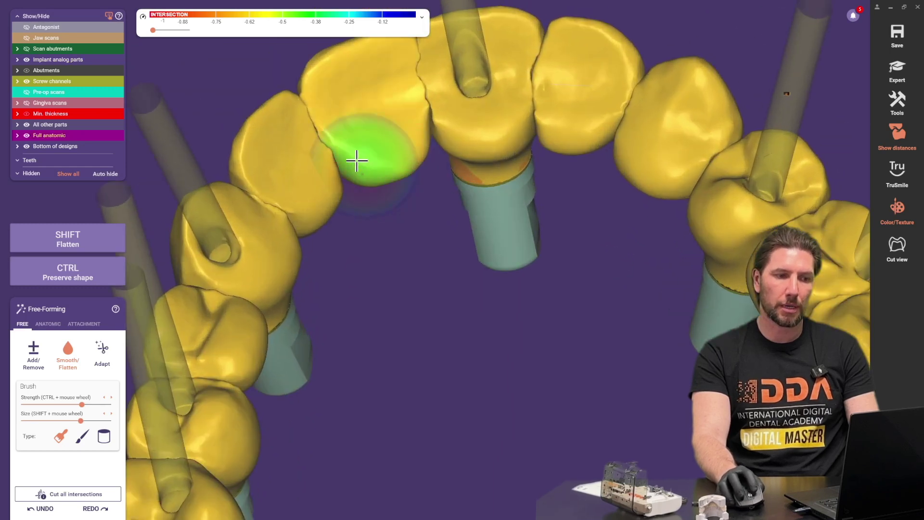
{"action": "left_click_drag", "start_coordinate": [324, 127], "coordinate": [320, 144]}
{"action": "mouse_move", "coordinate": [429, 72]}
{"action": "left_mouse_down"}
{"action": "mouse_move", "coordinate": [415, 93]}
{"action": "mouse_move", "coordinate": [437, 78]}
{"action": "mouse_move", "coordinate": [502, 75]}
{"action": "mouse_move", "coordinate": [629, 114]}
{"action": "mouse_move", "coordinate": [635, 152]}
{"action": "left_mouse_up"}
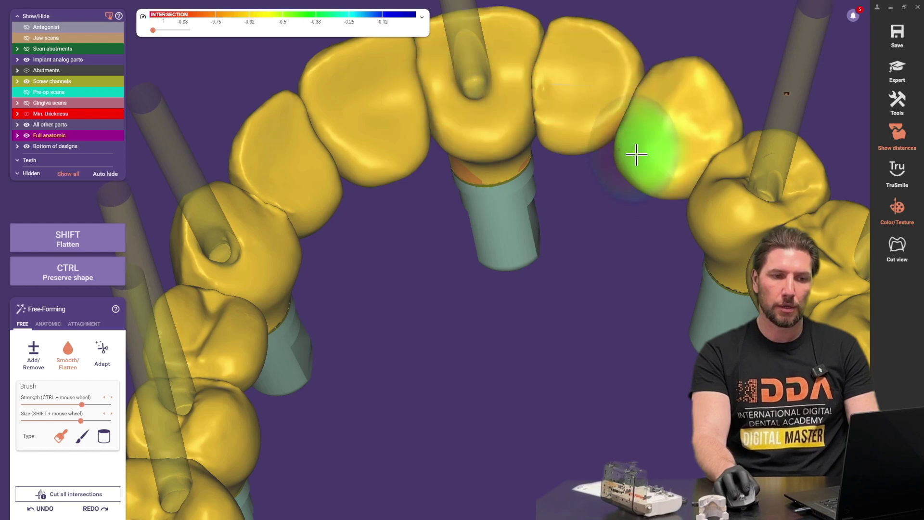
{"action": "right_click_drag", "start_coordinate": [721, 168], "coordinate": [636, 146]}
{"action": "mouse_move", "coordinate": [636, 145]}
{"action": "left_mouse_down"}
{"action": "mouse_move", "coordinate": [606, 120]}
{"action": "mouse_move", "coordinate": [637, 194]}
{"action": "mouse_move", "coordinate": [669, 198]}
{"action": "left_mouse_up"}
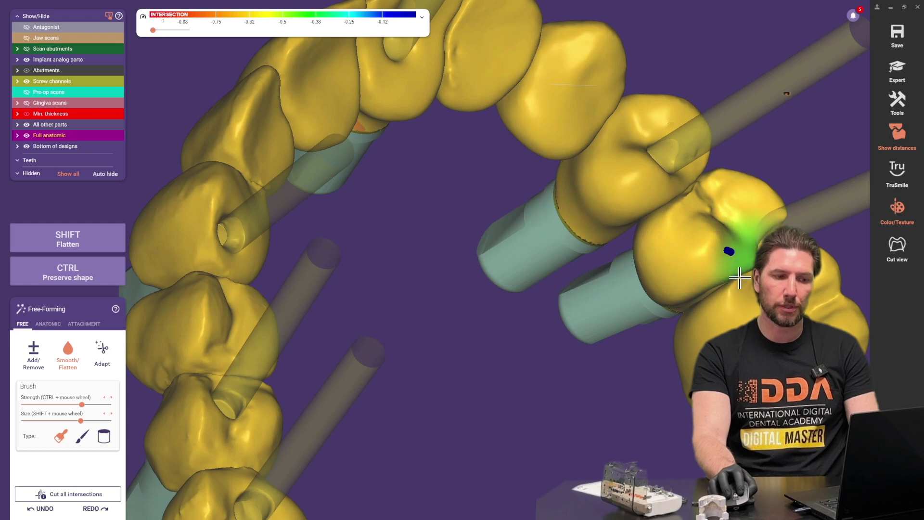
- Smooth the palatal sides of the posterior teeth, the pontic undersides and the transitions to the implant analogs around the arch
{"action": "mouse_move", "coordinate": [740, 277]}
{"action": "right_mouse_down"}
{"action": "mouse_move", "coordinate": [475, 352]}
{"action": "mouse_move", "coordinate": [292, 307]}
{"action": "mouse_move", "coordinate": [268, 314]}
{"action": "right_mouse_up"}
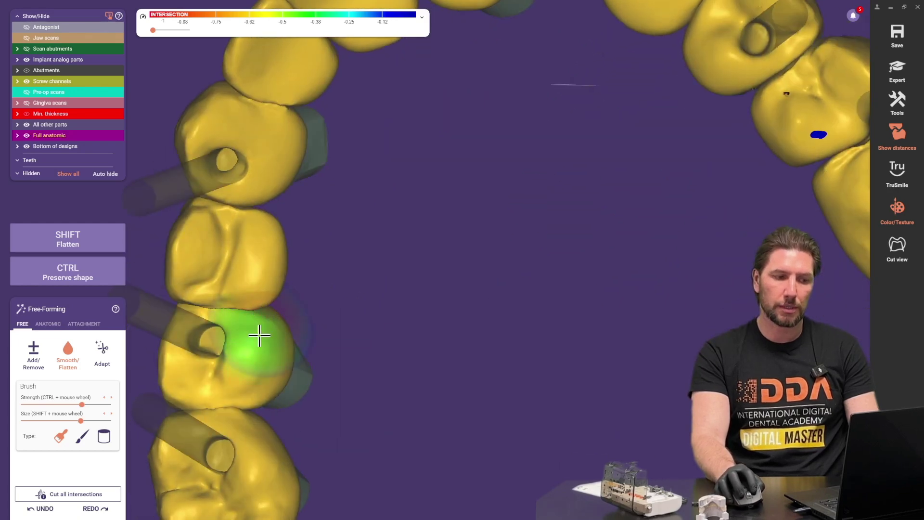
{"action": "mouse_move", "coordinate": [357, 295]}
{"action": "right_mouse_down"}
{"action": "mouse_move", "coordinate": [422, 192]}
{"action": "mouse_move", "coordinate": [457, 390]}
{"action": "right_mouse_up"}
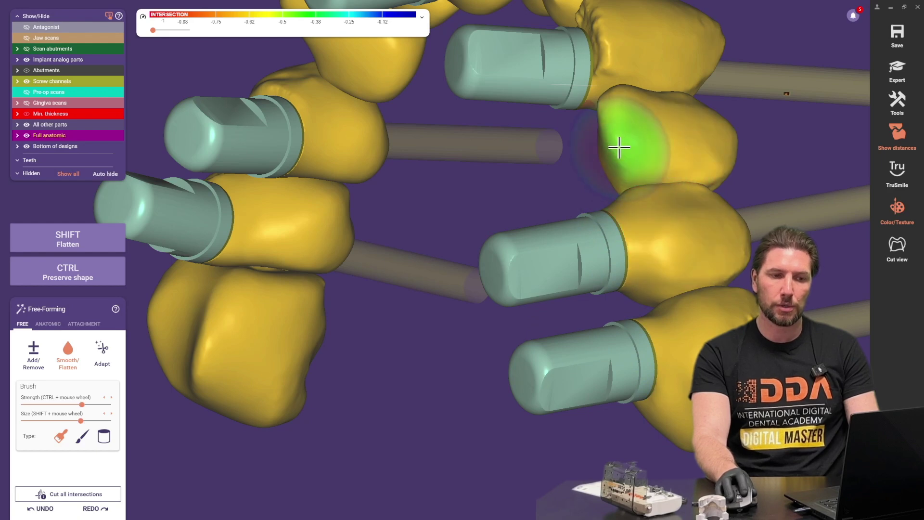
{"action": "right_click_drag", "start_coordinate": [614, 103], "coordinate": [568, 291]}
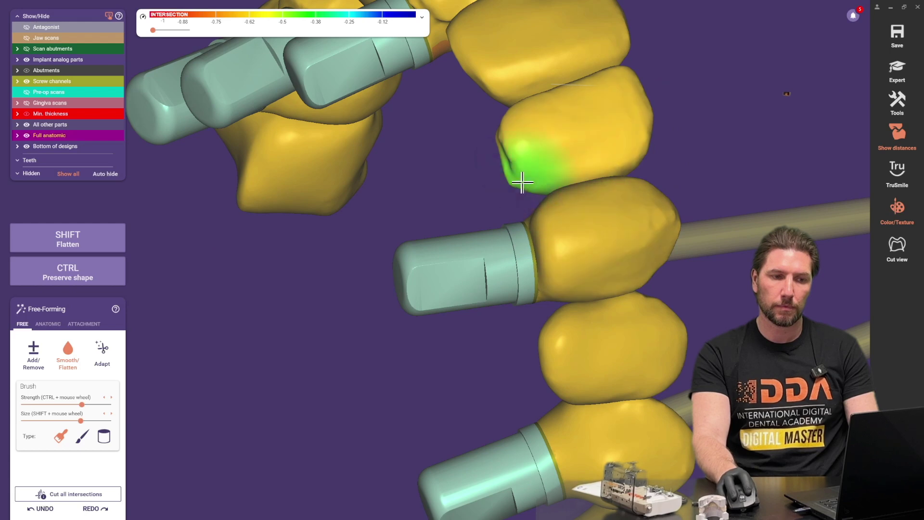
{"action": "right_click_drag", "start_coordinate": [467, 58], "coordinate": [614, 262]}
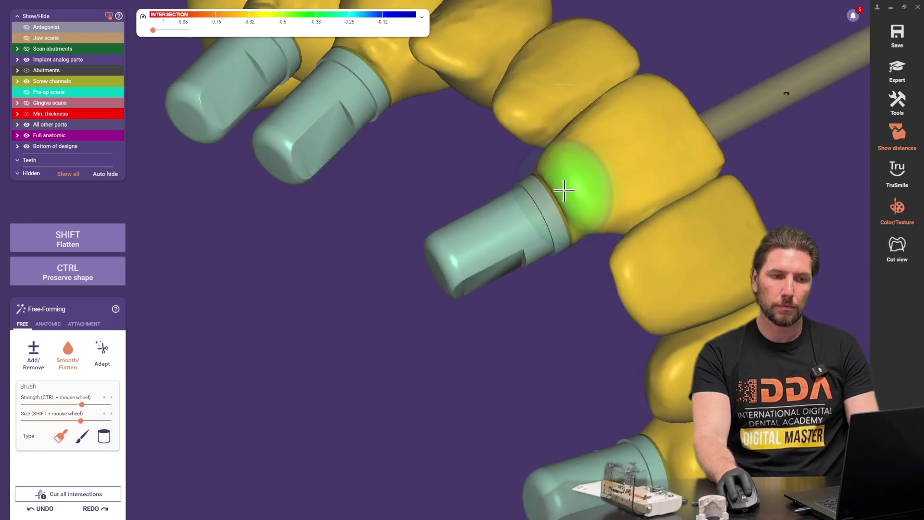
{"action": "right_click_drag", "start_coordinate": [555, 168], "coordinate": [715, 305]}
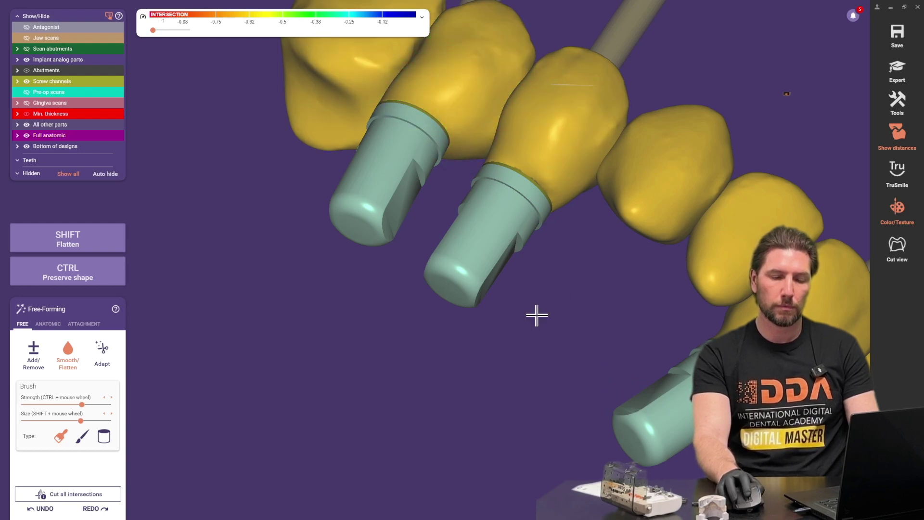
{"action": "scroll", "coordinate": [537, 315], "scroll_direction": "down", "scroll_amount": 4}
{"action": "right_click_drag", "start_coordinate": [537, 315], "coordinate": [563, 324]}
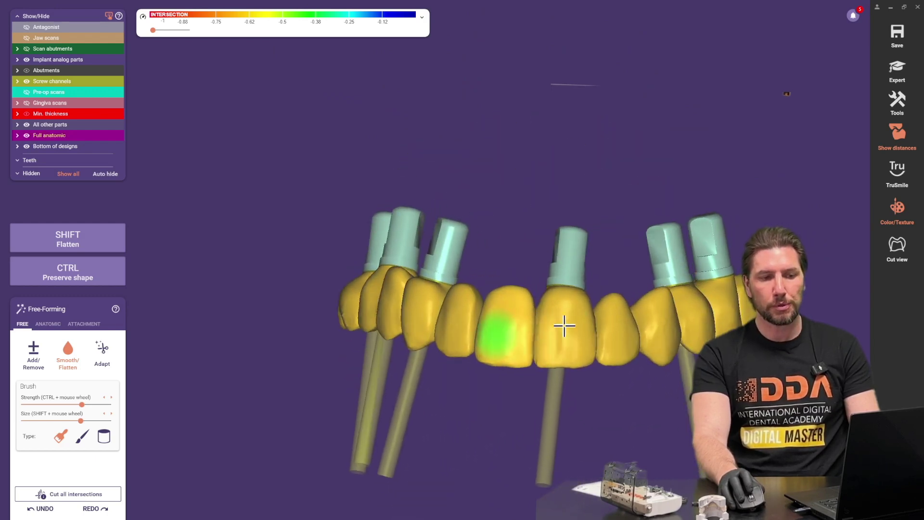
- Toggle the pre-op scans, leave them hidden and show the jaw scans together with the bridge
{"action": "right_click_drag", "start_coordinate": [483, 90], "coordinate": [491, 123]}
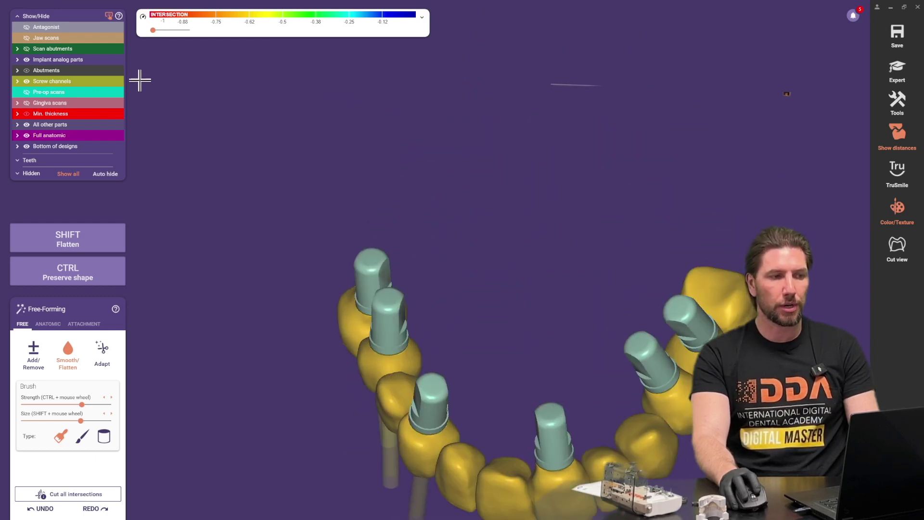
{"action": "left_click", "coordinate": [27, 91]}
{"action": "mouse_move", "coordinate": [28, 94]}
{"action": "left_mouse_down"}
{"action": "mouse_move", "coordinate": [143, 90]}
{"action": "mouse_move", "coordinate": [27, 99]}
{"action": "left_mouse_up"}
{"action": "left_click", "coordinate": [25, 95]}
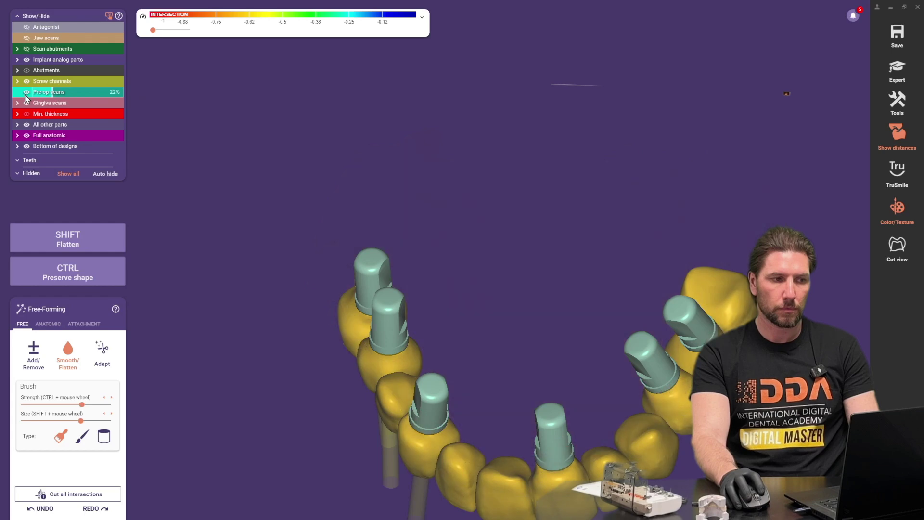
{"action": "left_click", "coordinate": [27, 38]}
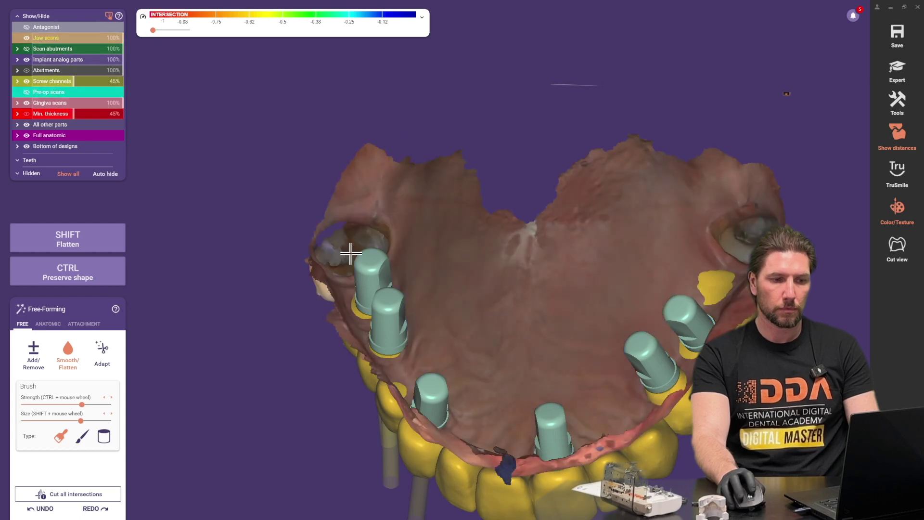
- Set the jaw scans' opacity to 50% to compare the bridge's basal surfaces with the gingiva
{"action": "scroll", "coordinate": [385, 269], "scroll_direction": "up", "scroll_amount": 3}
{"action": "scroll", "coordinate": [530, 378], "scroll_direction": "up", "scroll_amount": 3}
{"action": "right_click_drag", "start_coordinate": [530, 377], "coordinate": [530, 394]}
{"action": "middle_click_drag", "start_coordinate": [530, 394], "coordinate": [521, 322]}
{"action": "right_click_drag", "start_coordinate": [543, 260], "coordinate": [442, 251]}
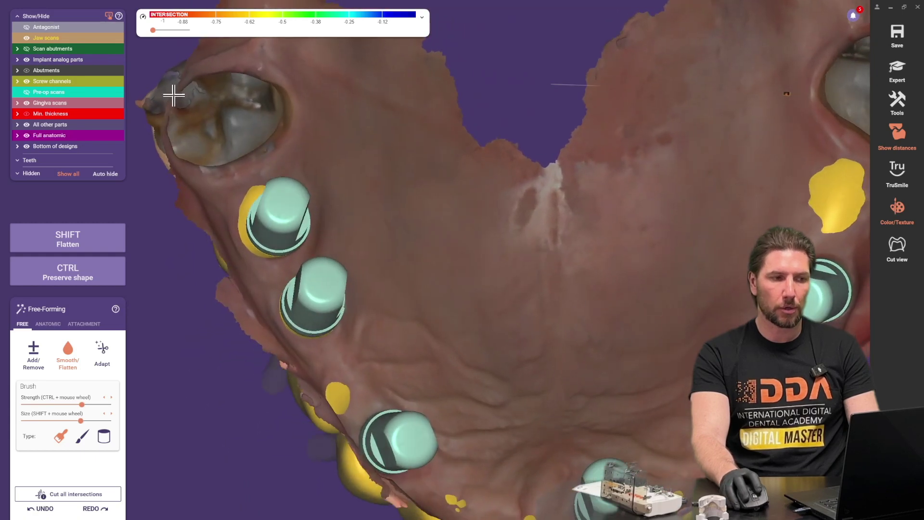
{"action": "right_click", "coordinate": [104, 40]}
{"action": "left_click", "coordinate": [95, 37]}
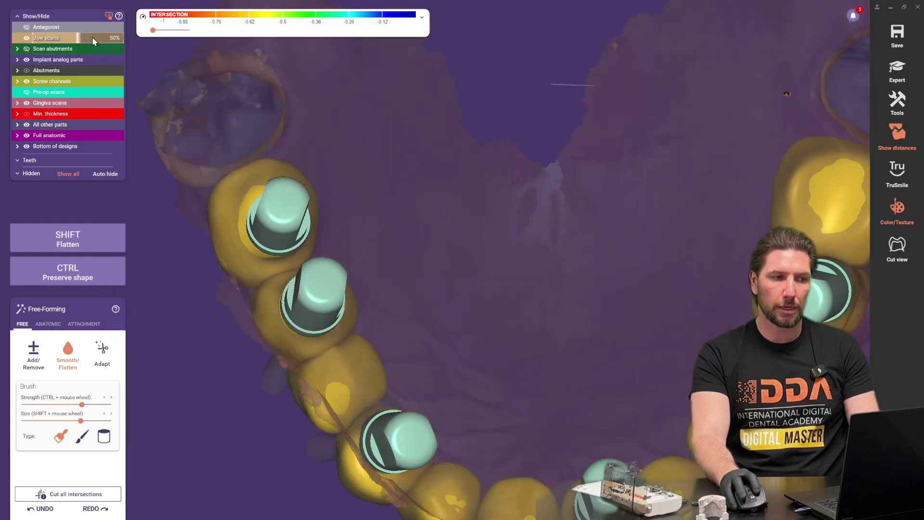
- Raise the jaw scans' opacity to 69% and inspect the basal side of the whole arch
{"action": "left_click", "coordinate": [95, 37]}
{"action": "left_click_drag", "start_coordinate": [96, 38], "coordinate": [90, 38]}
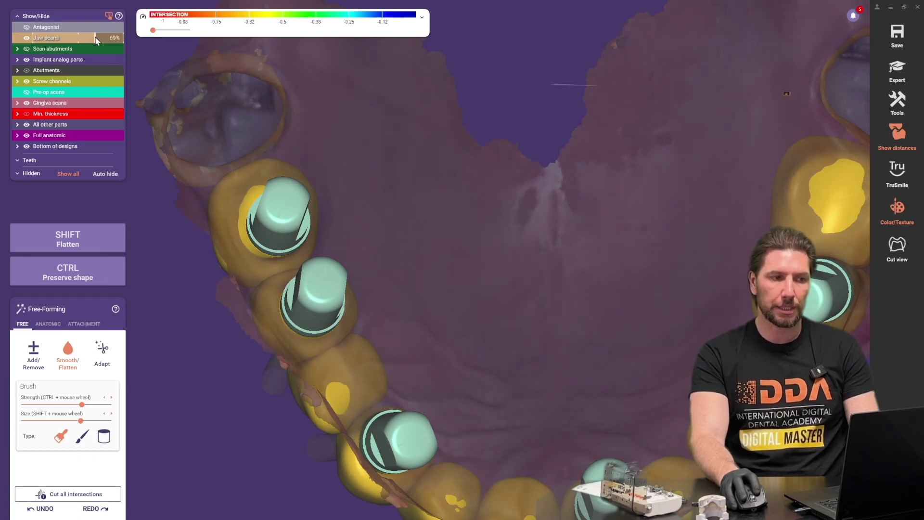
{"action": "scroll", "coordinate": [386, 204], "scroll_direction": "down", "scroll_amount": 4}
{"action": "right_click_drag", "start_coordinate": [388, 204], "coordinate": [388, 210]}
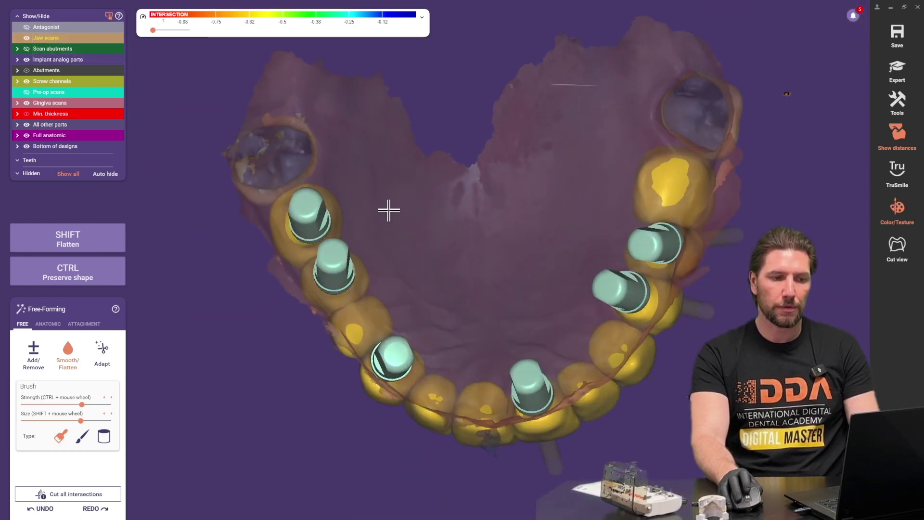
- Add material to the pontic undersides around the arch so they extend further through the gingiva
{"action": "left_click", "coordinate": [34, 353]}
{"action": "scroll", "coordinate": [358, 347], "scroll_direction": "up", "scroll_amount": 3}
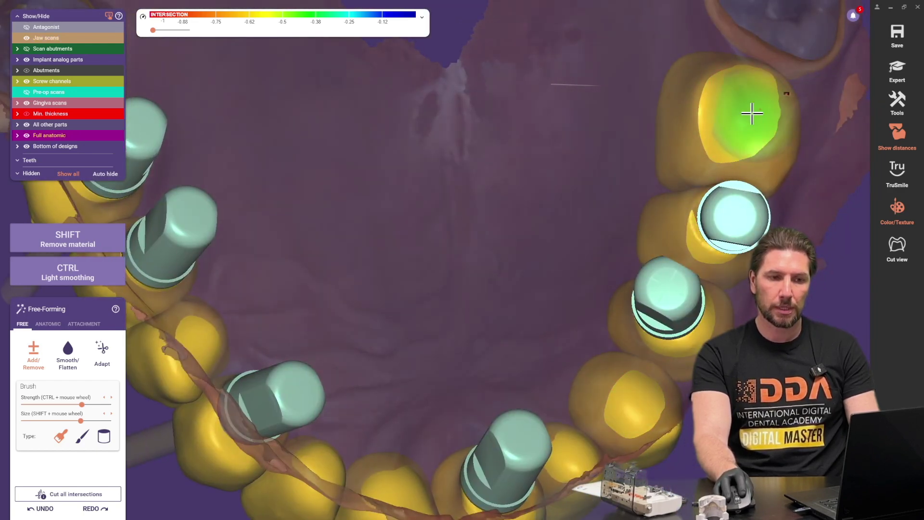
{"action": "right_click_drag", "start_coordinate": [611, 216], "coordinate": [414, 289]}
{"action": "middle_click_drag", "start_coordinate": [414, 288], "coordinate": [558, 326]}
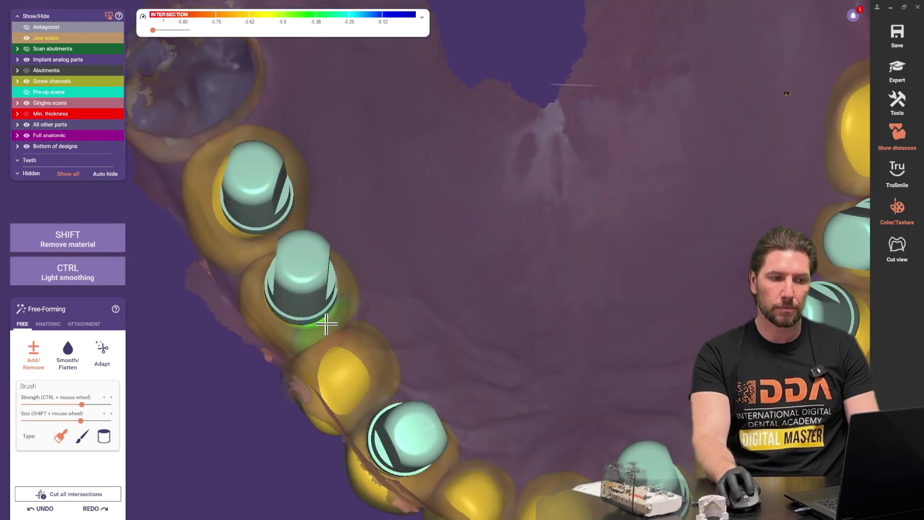
{"action": "mouse_move", "coordinate": [317, 219]}
{"action": "right_mouse_down"}
{"action": "mouse_move", "coordinate": [452, 337]}
{"action": "mouse_move", "coordinate": [484, 280]}
{"action": "mouse_move", "coordinate": [472, 282]}
{"action": "right_mouse_up"}
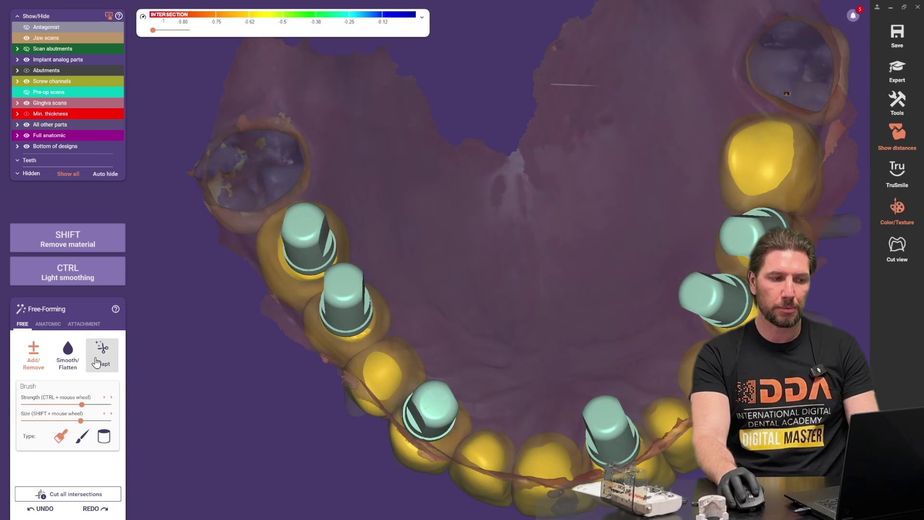
- Smooth and flatten the undersides of the pontics and the cervical edges of the teeth from the incisors to the premolars
{"action": "left_click", "coordinate": [70, 355]}
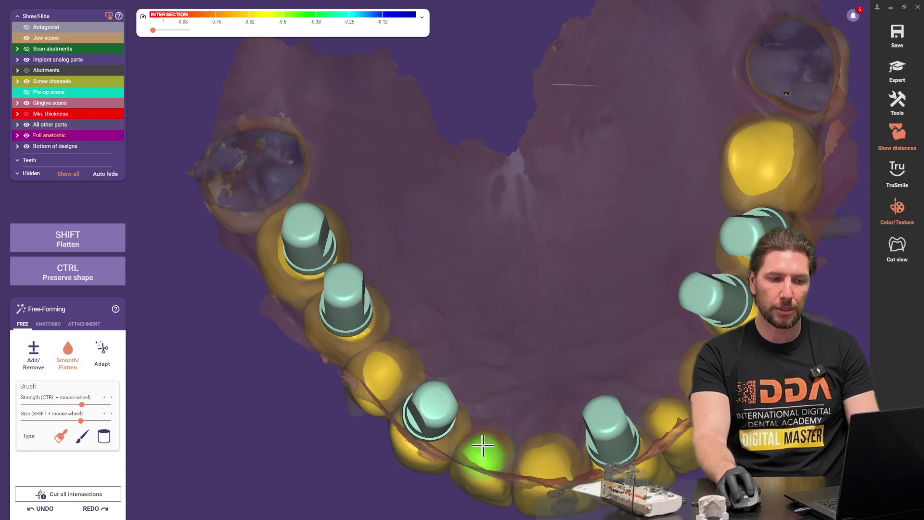
{"action": "key", "text": "shift"}
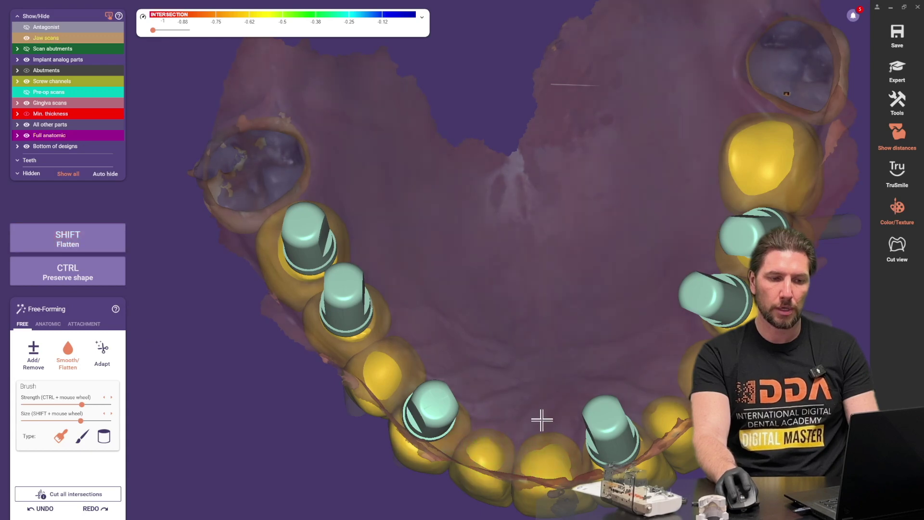
{"action": "key", "text": "shift"}
{"action": "mouse_move", "coordinate": [712, 370]}
{"action": "right_mouse_down"}
{"action": "mouse_move", "coordinate": [649, 381]}
{"action": "mouse_move", "coordinate": [621, 375]}
{"action": "mouse_move", "coordinate": [556, 312]}
{"action": "mouse_move", "coordinate": [567, 282]}
{"action": "right_mouse_up"}
{"action": "scroll", "coordinate": [567, 282], "scroll_direction": "up", "scroll_amount": 4}
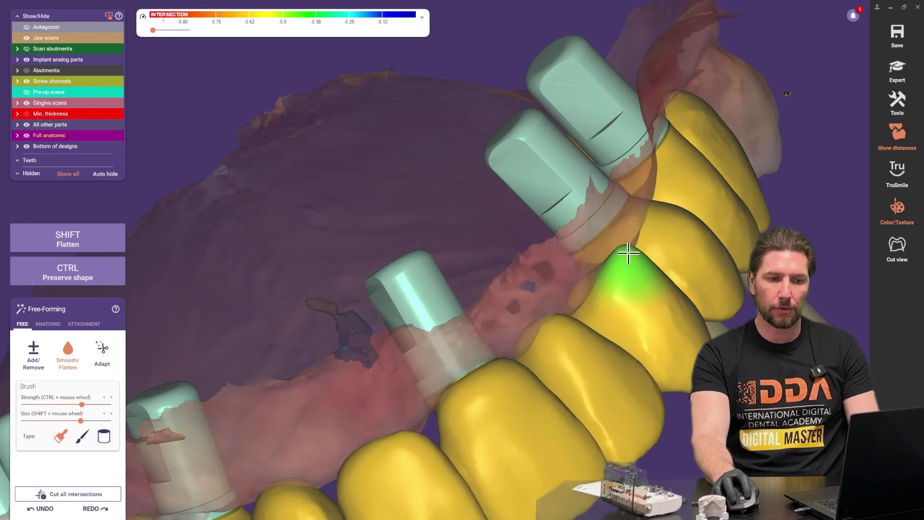
{"action": "key", "text": "shift"}
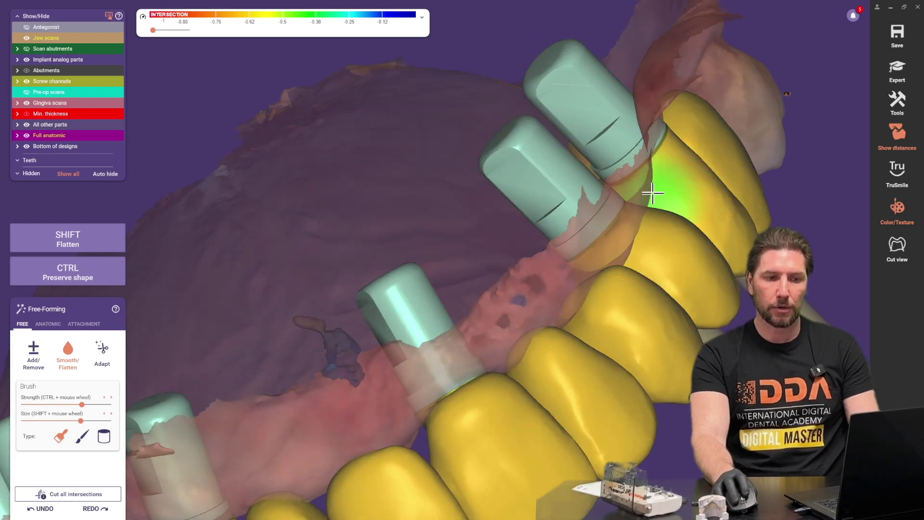
- Add material to the labial and buccal cervical edges of the teeth where they meet the gingiva, working along the arch
{"action": "left_click", "coordinate": [34, 354]}
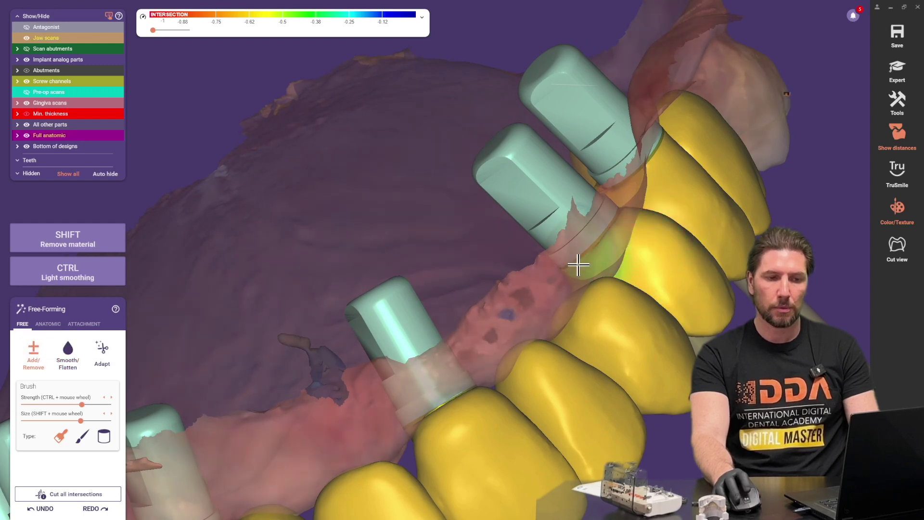
{"action": "mouse_move", "coordinate": [577, 264]}
{"action": "right_mouse_down"}
{"action": "mouse_move", "coordinate": [573, 286]}
{"action": "mouse_move", "coordinate": [655, 243]}
{"action": "right_mouse_up"}
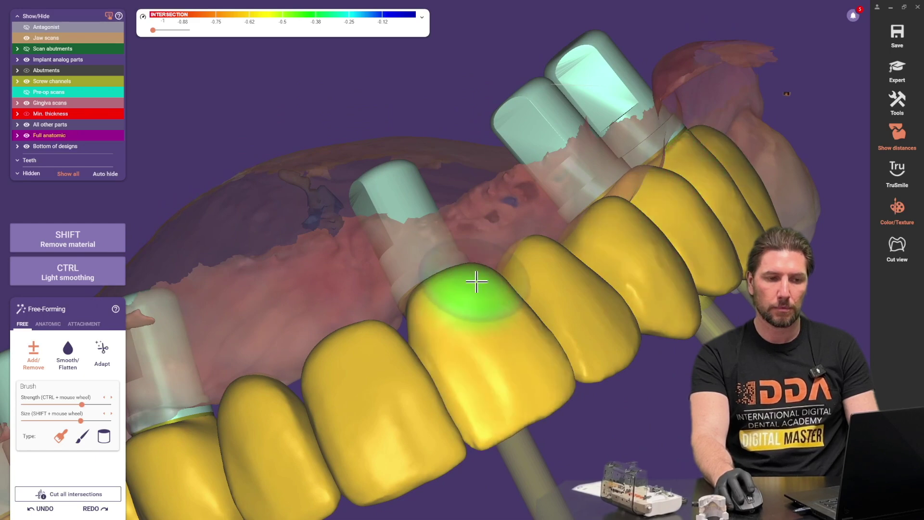
{"action": "right_click_drag", "start_coordinate": [476, 281], "coordinate": [722, 250]}
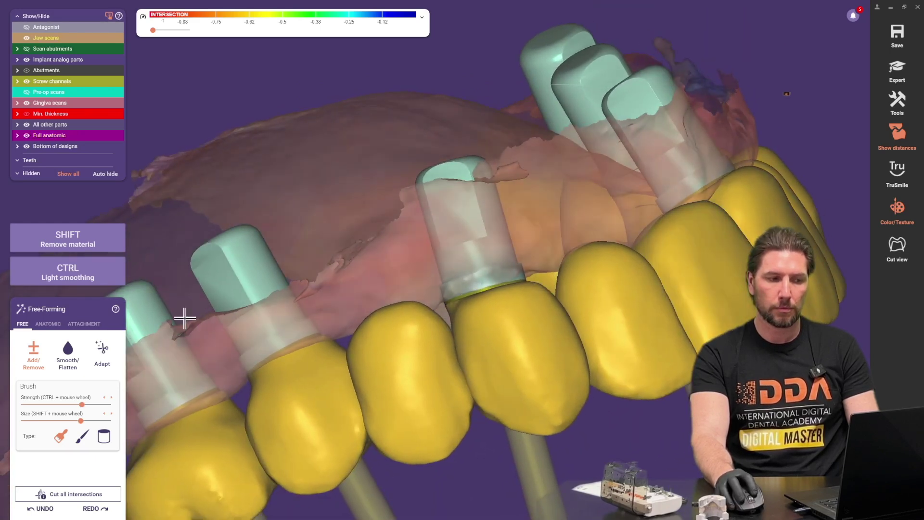
- Smooth the built-up cervical edges and the spaces between the teeth from the posterior segment towards the incisors
{"action": "left_click", "coordinate": [67, 351]}
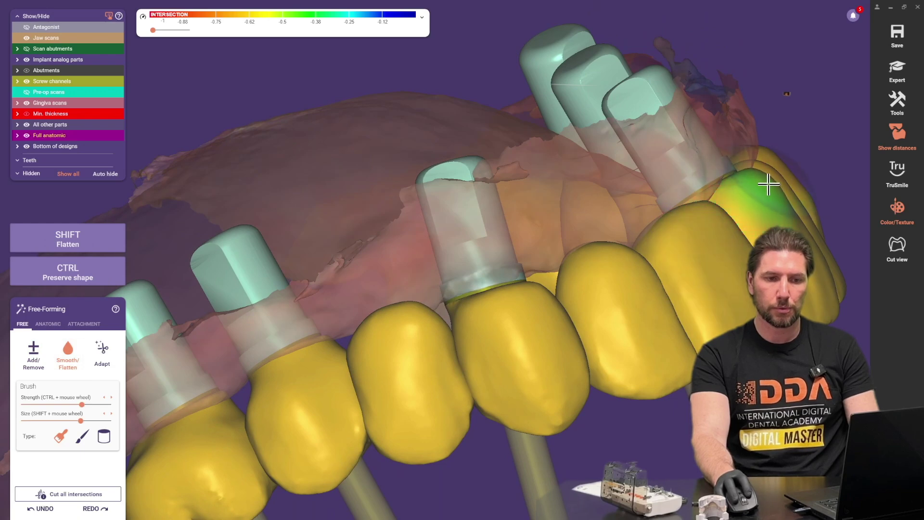
{"action": "right_click_drag", "start_coordinate": [819, 192], "coordinate": [773, 120]}
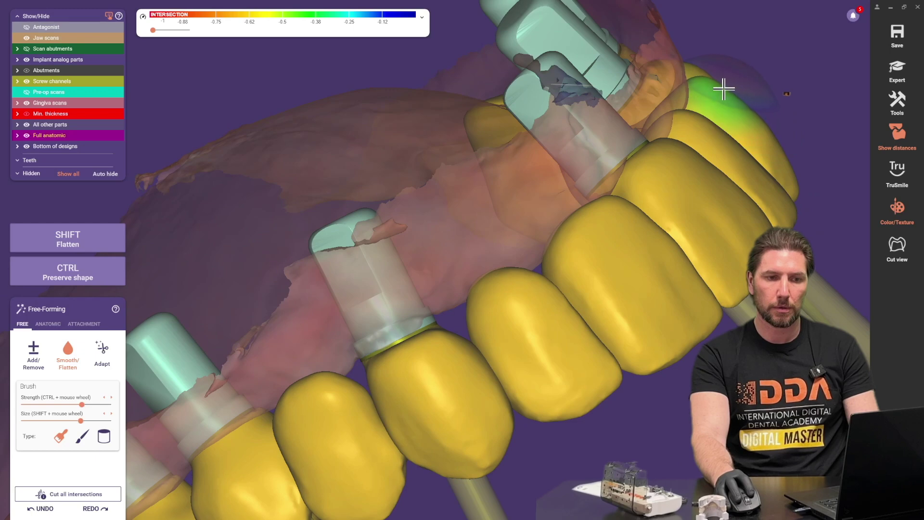
{"action": "mouse_move", "coordinate": [759, 128]}
{"action": "right_mouse_down"}
{"action": "mouse_move", "coordinate": [736, 157]}
{"action": "mouse_move", "coordinate": [700, 117]}
{"action": "right_mouse_up"}
{"action": "mouse_move", "coordinate": [577, 348]}
{"action": "right_mouse_down"}
{"action": "mouse_move", "coordinate": [565, 332]}
{"action": "mouse_move", "coordinate": [596, 300]}
{"action": "mouse_move", "coordinate": [567, 311]}
{"action": "right_mouse_up"}
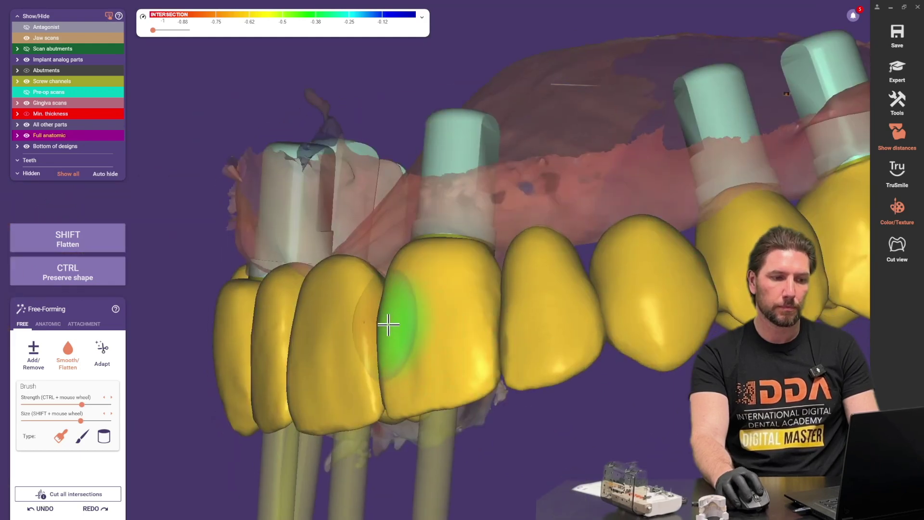
- Smooth and flatten the buccal cervical areas of the premolars and molars on the opposite side, continuing to the lateral incisor
{"action": "right_click_drag", "start_coordinate": [248, 305], "coordinate": [233, 299]}
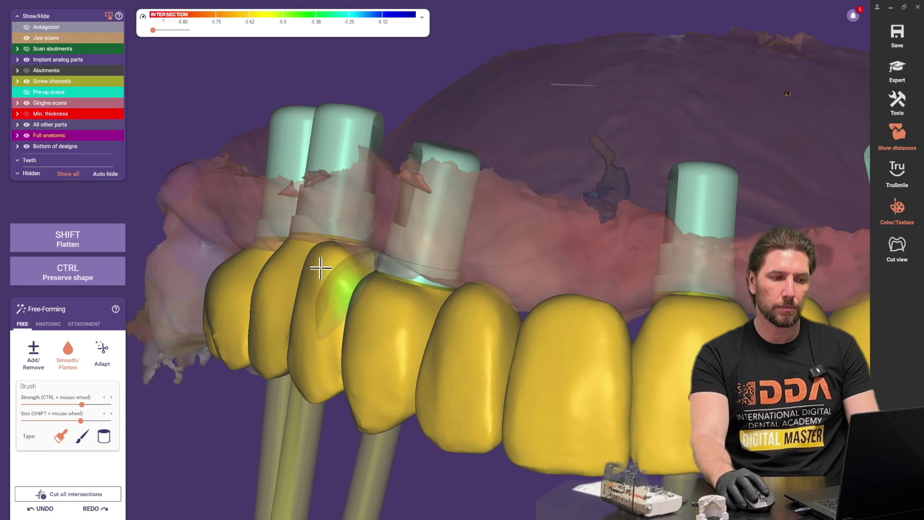
{"action": "key", "text": "shift"}
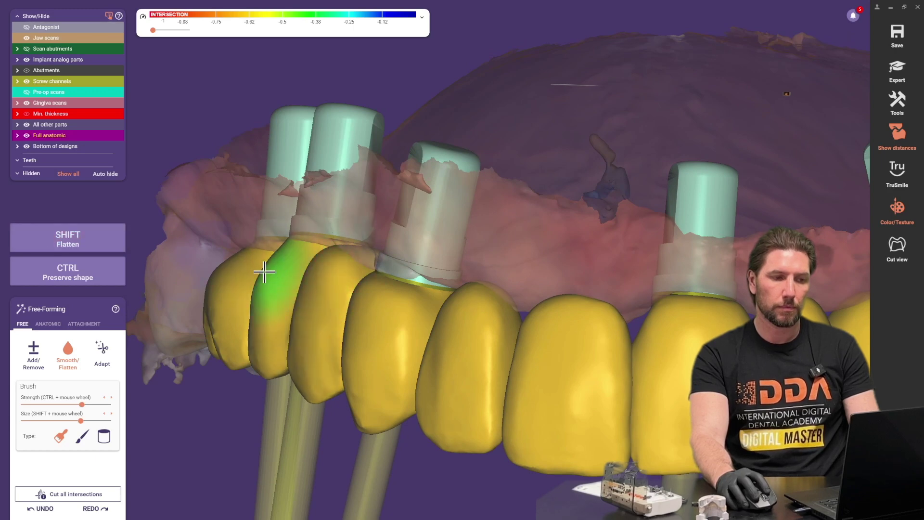
{"action": "mouse_move", "coordinate": [225, 287]}
{"action": "right_mouse_down"}
{"action": "mouse_move", "coordinate": [472, 217]}
{"action": "mouse_move", "coordinate": [633, 321]}
{"action": "mouse_move", "coordinate": [484, 274]}
{"action": "right_mouse_up"}
{"action": "mouse_move", "coordinate": [604, 334]}
{"action": "right_mouse_down"}
{"action": "mouse_move", "coordinate": [607, 344]}
{"action": "mouse_move", "coordinate": [553, 343]}
{"action": "right_mouse_up"}
{"action": "right_click_drag", "start_coordinate": [553, 379], "coordinate": [566, 388]}
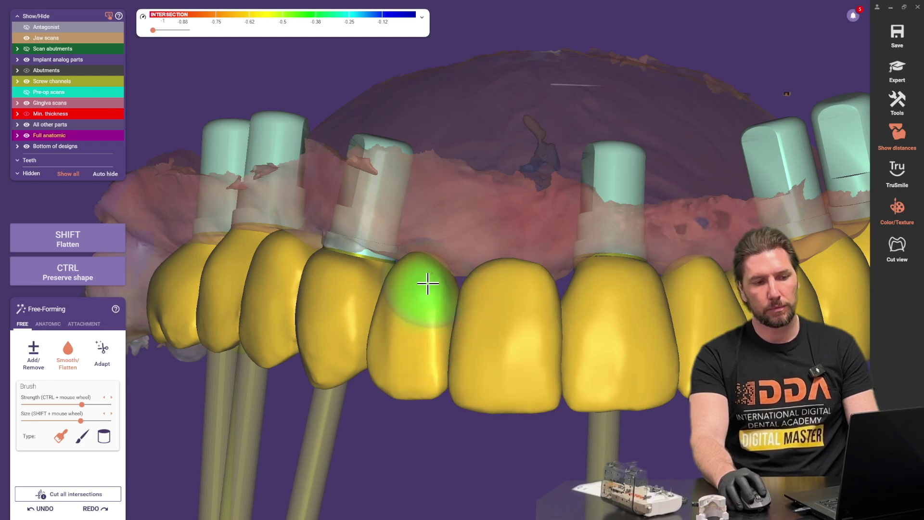
- Refine the shapes of the front teeth with anatomic free-forming, using the Cusps and Tooth parts presets
{"action": "left_click", "coordinate": [48, 323]}
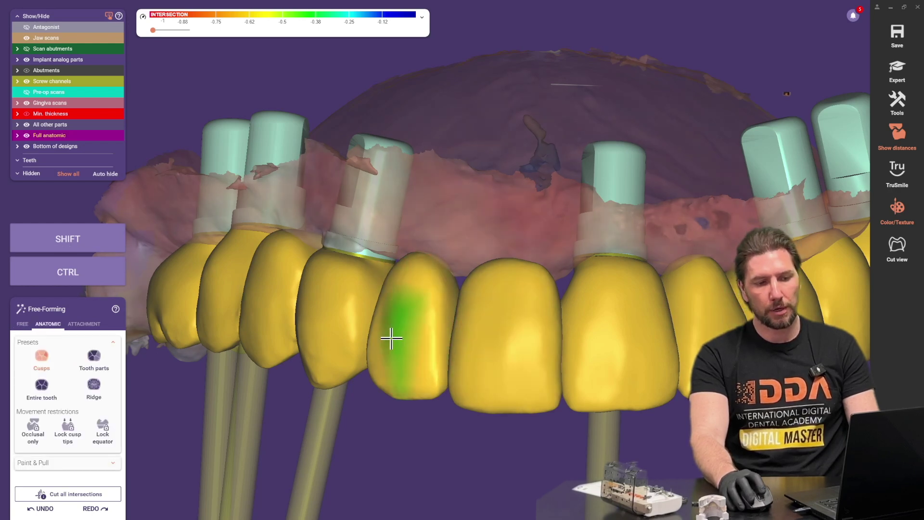
{"action": "right_click_drag", "start_coordinate": [552, 360], "coordinate": [554, 354]}
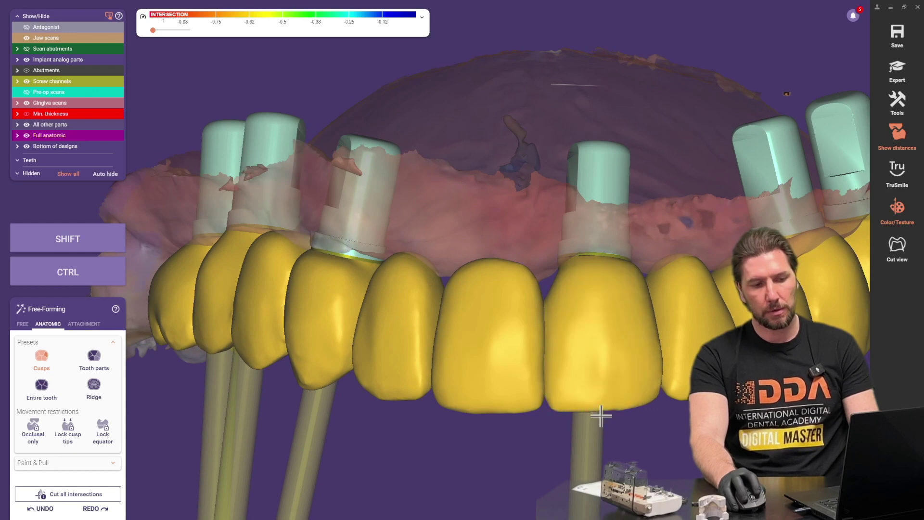
{"action": "left_click", "coordinate": [94, 357]}
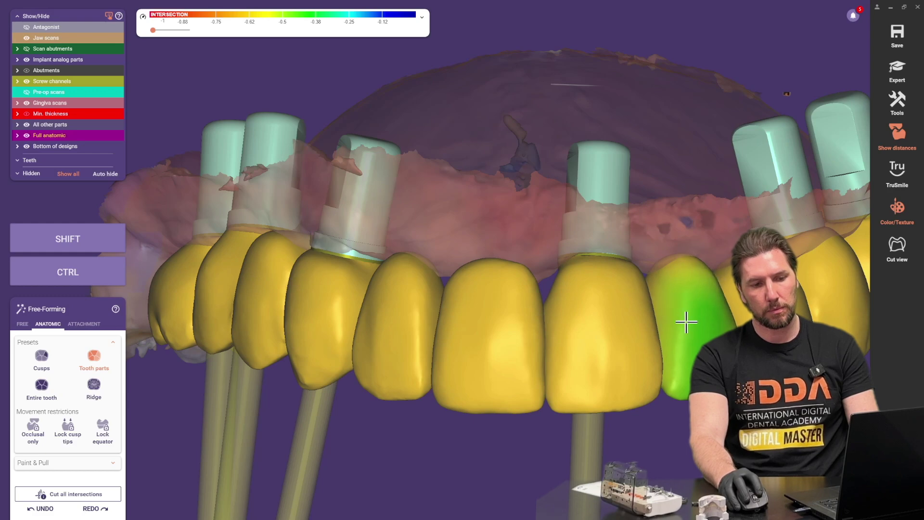
{"action": "right_click_drag", "start_coordinate": [711, 286], "coordinate": [633, 305]}
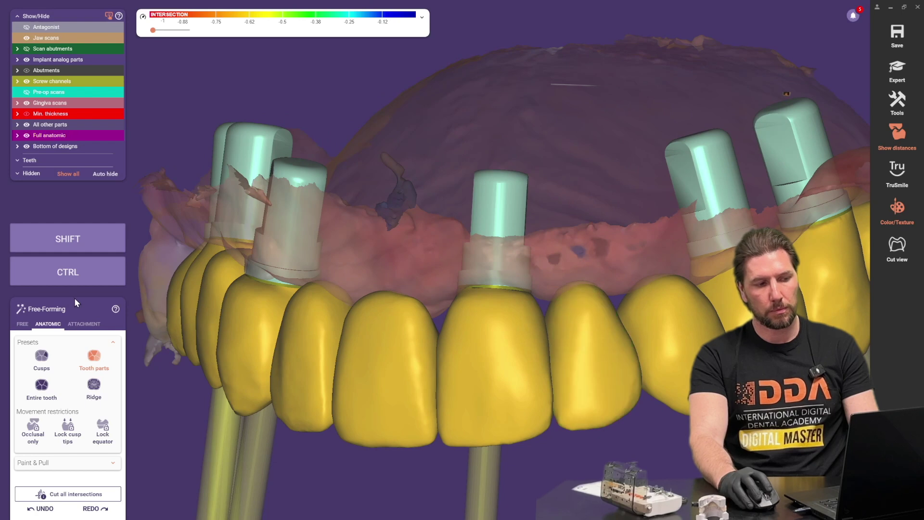
{"action": "left_click", "coordinate": [47, 369]}
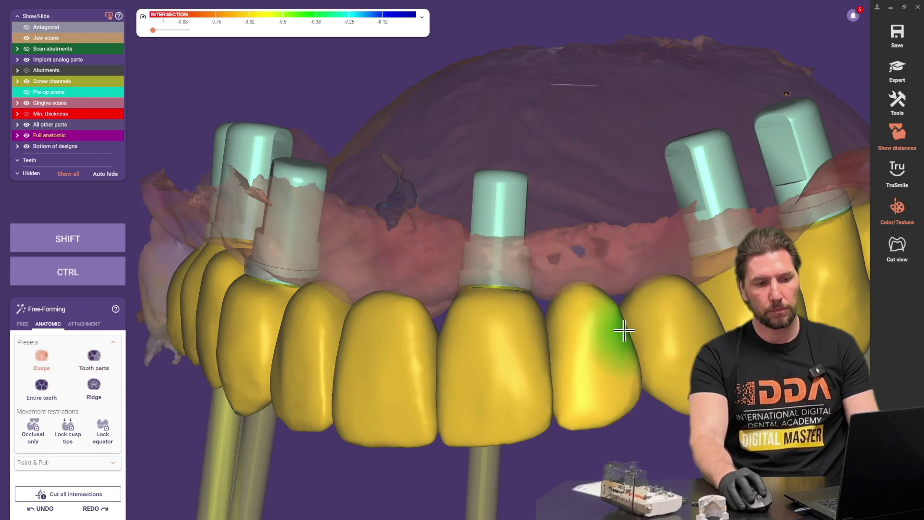
{"action": "right_click_drag", "start_coordinate": [627, 330], "coordinate": [621, 333]}
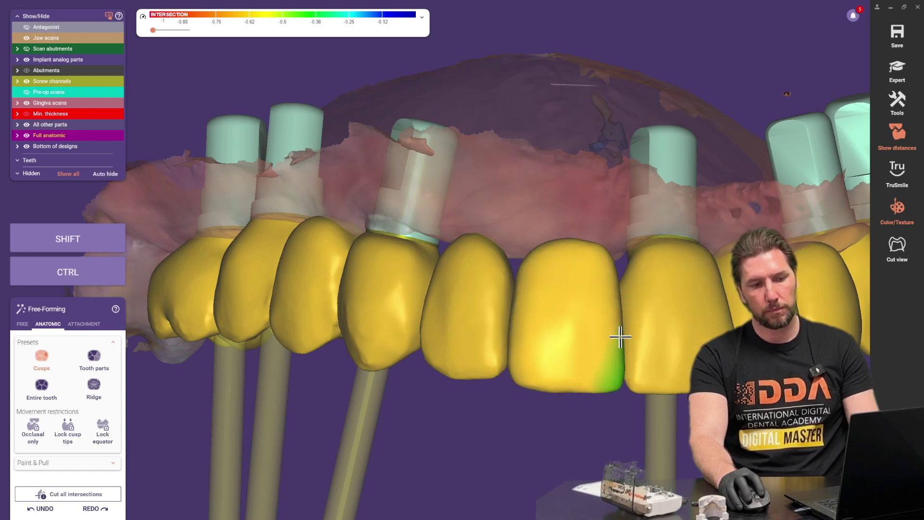
{"action": "mouse_move", "coordinate": [605, 280]}
{"action": "right_mouse_down"}
{"action": "mouse_move", "coordinate": [596, 340]}
{"action": "mouse_move", "coordinate": [577, 314]}
{"action": "right_mouse_up"}
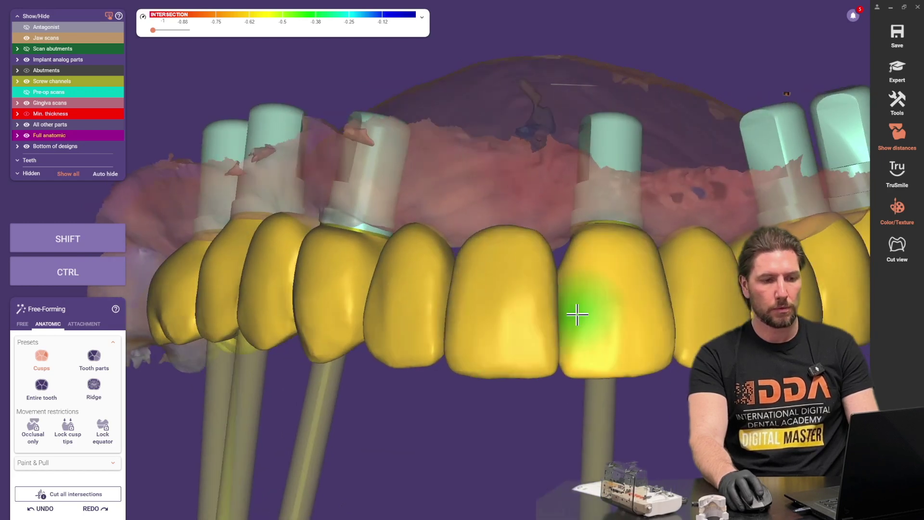
- Examine the complete bridge from the front, occlusal and palatal sides to check its shape and gingival contact
{"action": "scroll", "coordinate": [576, 314], "scroll_direction": "down", "scroll_amount": 2}
{"action": "scroll", "coordinate": [635, 440], "scroll_direction": "down", "scroll_amount": 2}
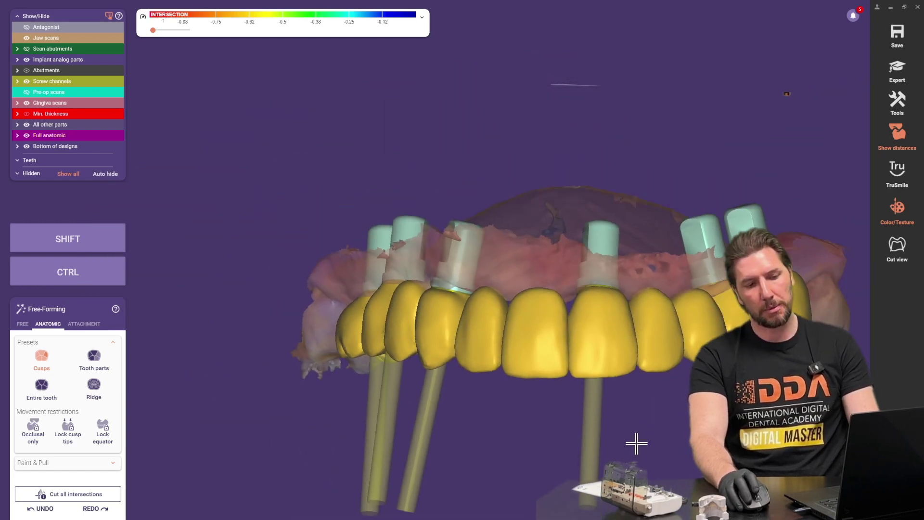
{"action": "mouse_move", "coordinate": [636, 443]}
{"action": "right_mouse_down"}
{"action": "mouse_move", "coordinate": [680, 441]}
{"action": "mouse_move", "coordinate": [598, 460]}
{"action": "right_mouse_up"}
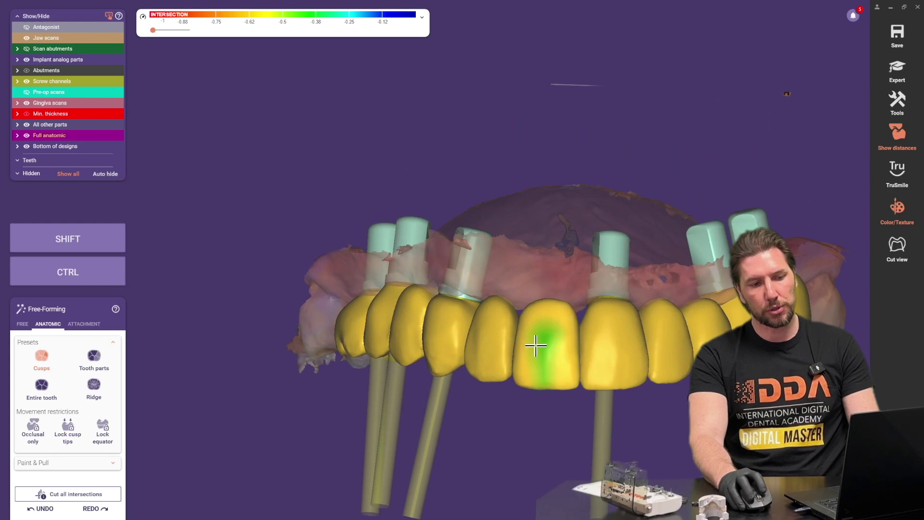
{"action": "scroll", "coordinate": [597, 424], "scroll_direction": "down", "scroll_amount": 2}
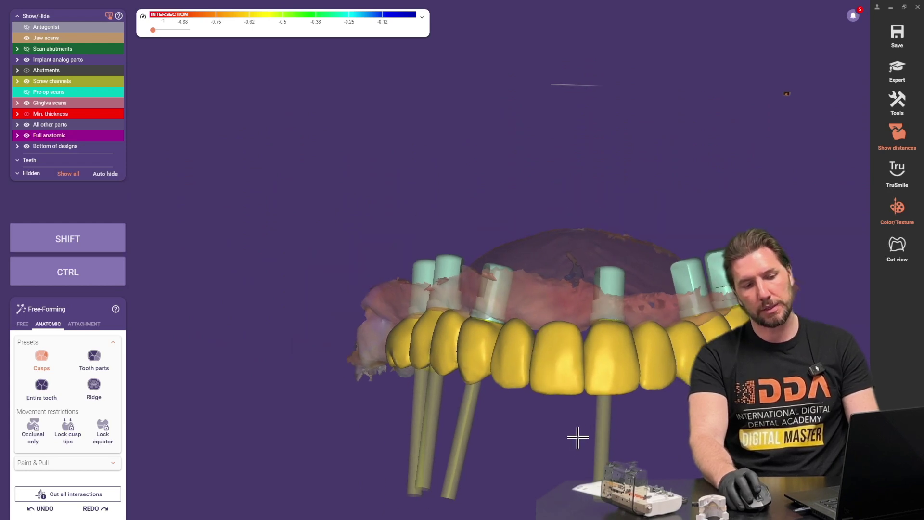
{"action": "right_click_drag", "start_coordinate": [578, 437], "coordinate": [577, 437]}
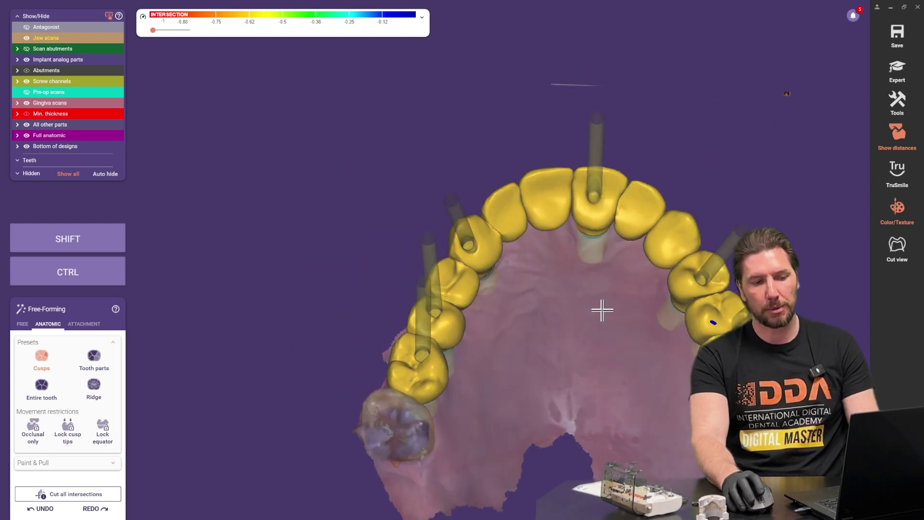
{"action": "right_click_drag", "start_coordinate": [629, 322], "coordinate": [645, 342]}
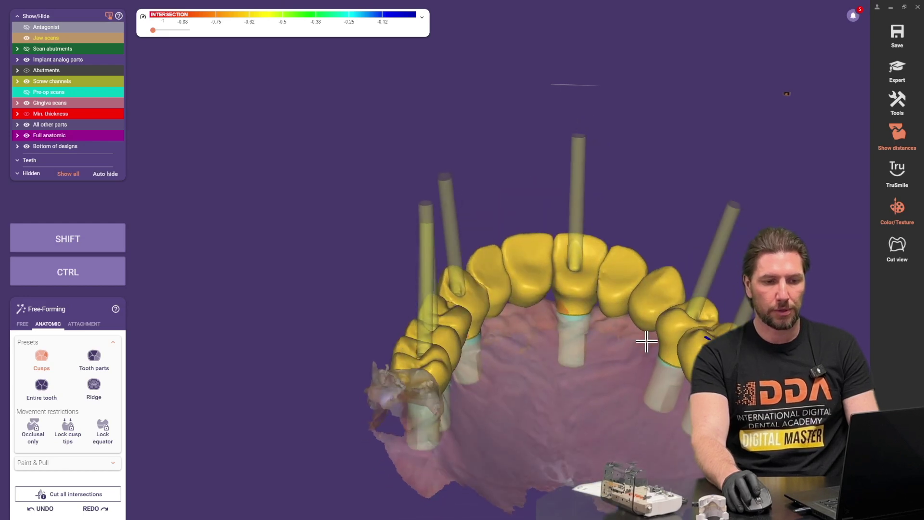
{"action": "scroll", "coordinate": [645, 342], "scroll_direction": "up", "scroll_amount": 2}
{"action": "right_click_drag", "start_coordinate": [626, 373], "coordinate": [624, 365]}
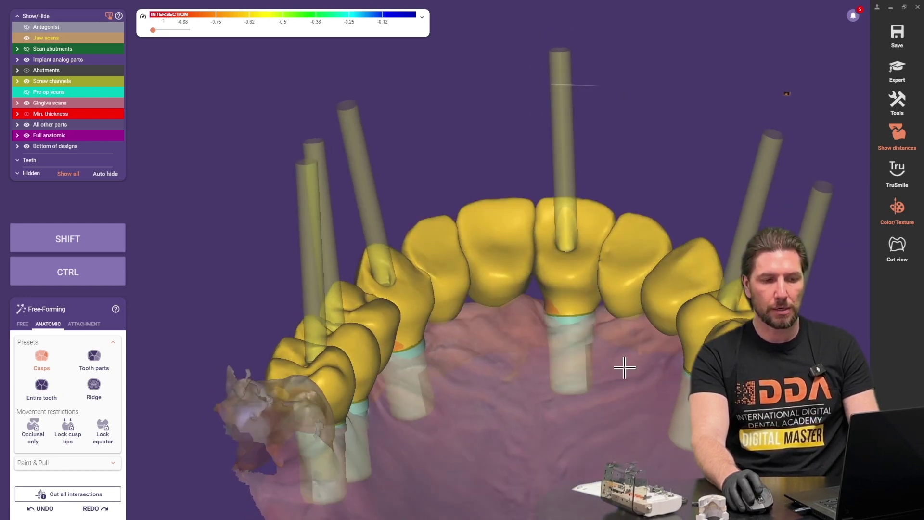
- Build up the palatal cervical areas over the implant margins around the arch with free-form Add/Remove
{"action": "left_click", "coordinate": [24, 325]}
{"action": "right_click_drag", "start_coordinate": [367, 406], "coordinate": [501, 408]}
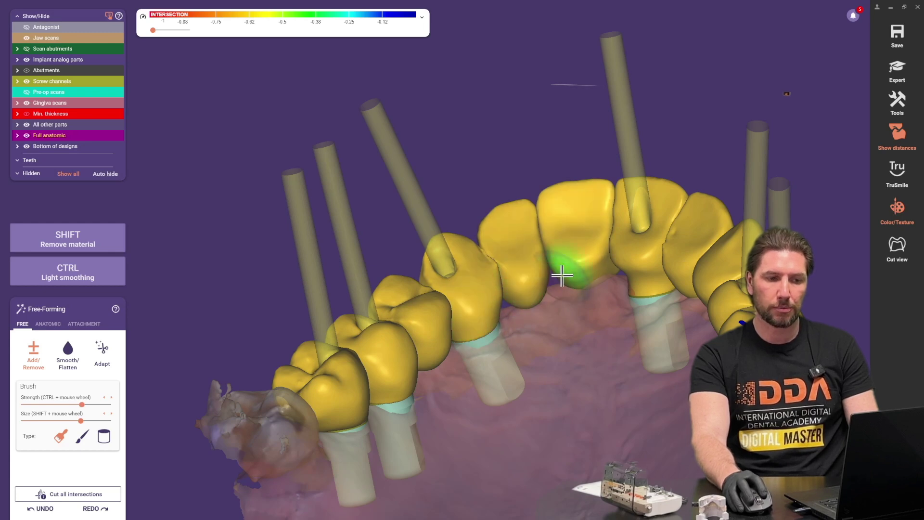
{"action": "right_click_drag", "start_coordinate": [590, 301], "coordinate": [526, 303]}
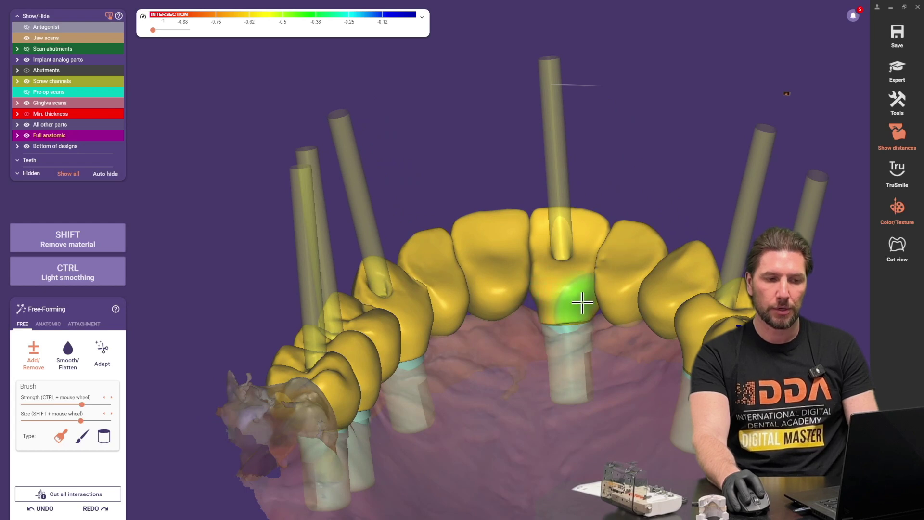
{"action": "right_click_drag", "start_coordinate": [568, 314], "coordinate": [537, 310]}
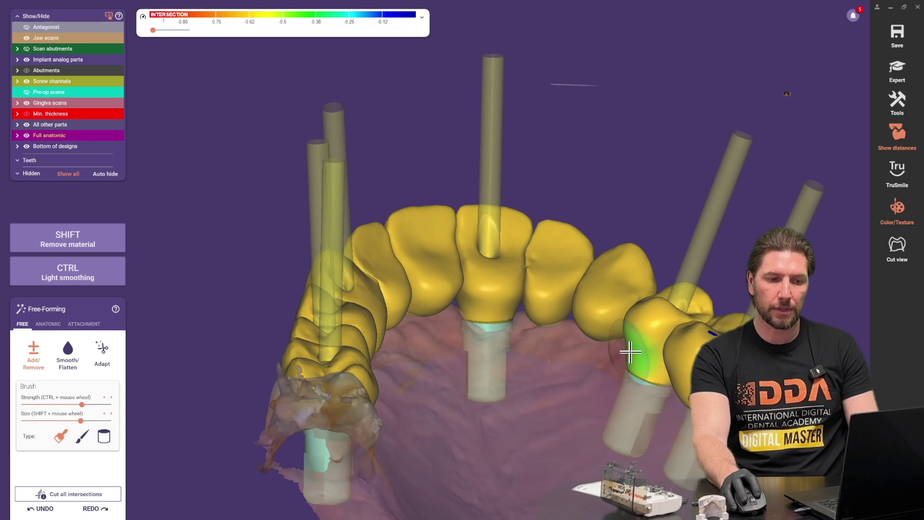
{"action": "right_click_drag", "start_coordinate": [652, 361], "coordinate": [599, 366]}
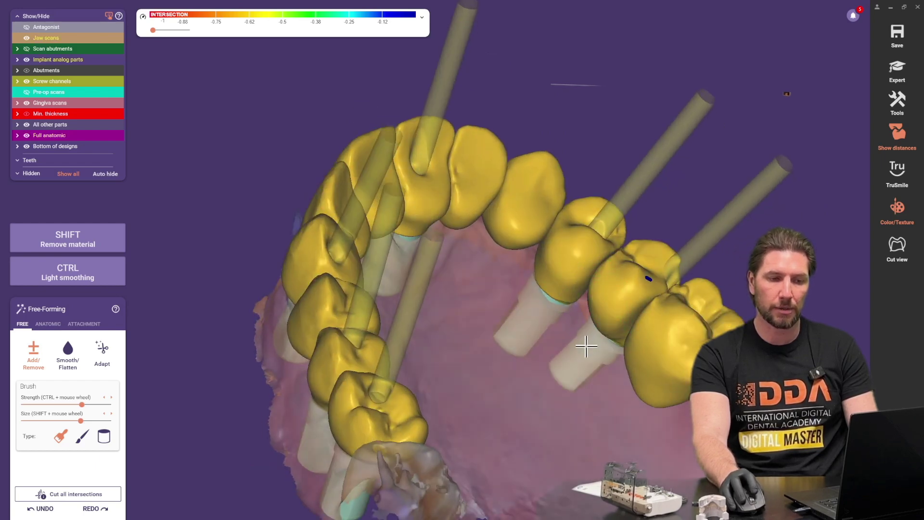
{"action": "right_click_drag", "start_coordinate": [585, 345], "coordinate": [614, 308]}
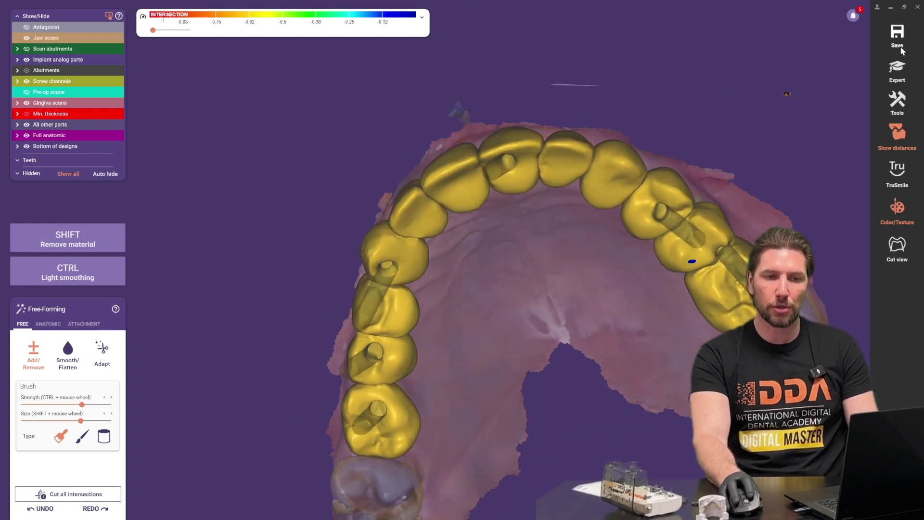
{"action": "right_click_drag", "start_coordinate": [552, 279], "coordinate": [553, 275]}
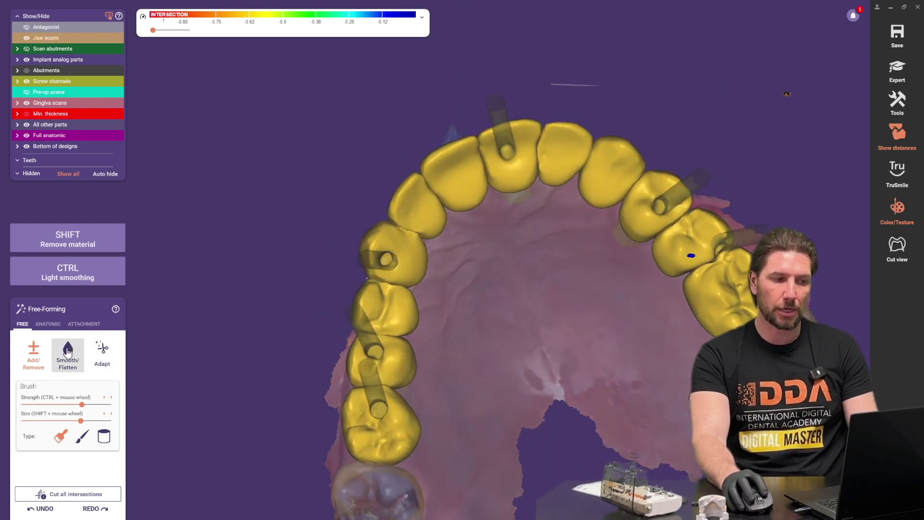
- Smooth the palatal surfaces and check the bridge from the front against the partly transparent pre-op scans
{"action": "left_click", "coordinate": [69, 355]}
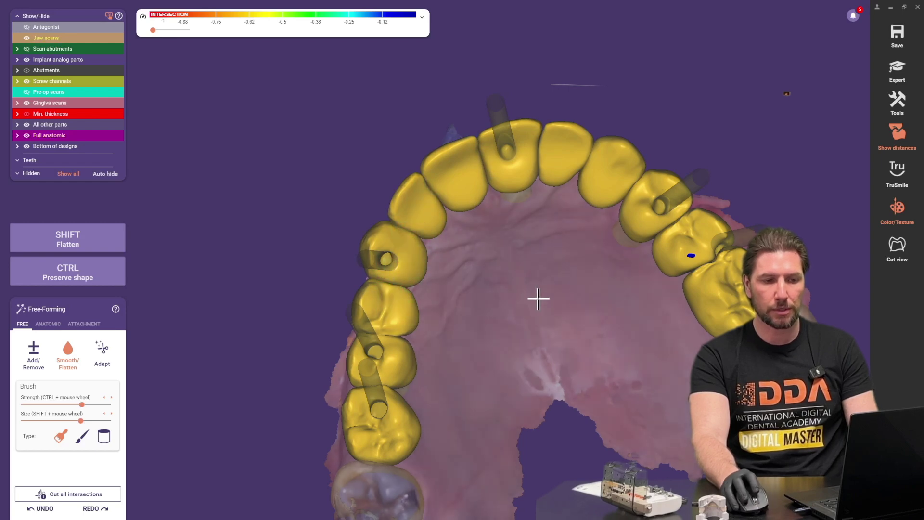
{"action": "mouse_move", "coordinate": [538, 299]}
{"action": "right_mouse_down"}
{"action": "mouse_move", "coordinate": [569, 299]}
{"action": "mouse_move", "coordinate": [548, 327]}
{"action": "right_mouse_up"}
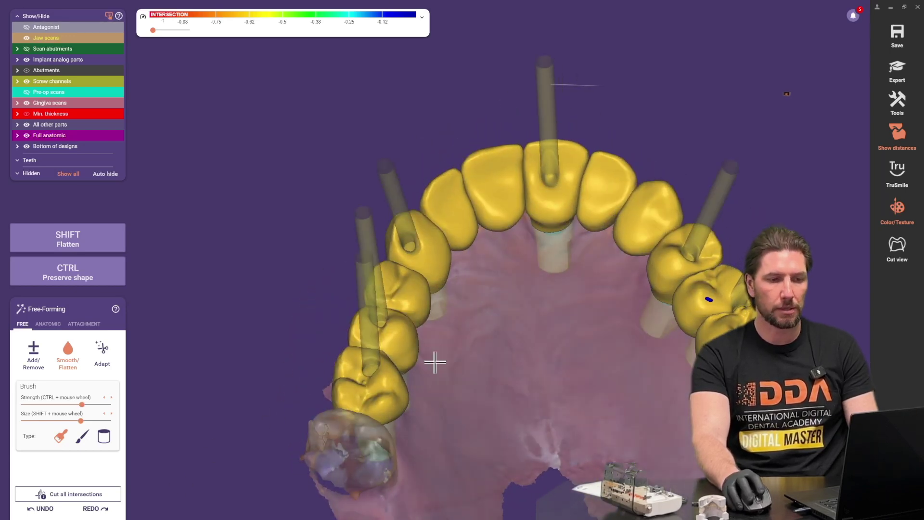
{"action": "right_click_drag", "start_coordinate": [433, 363], "coordinate": [479, 206]}
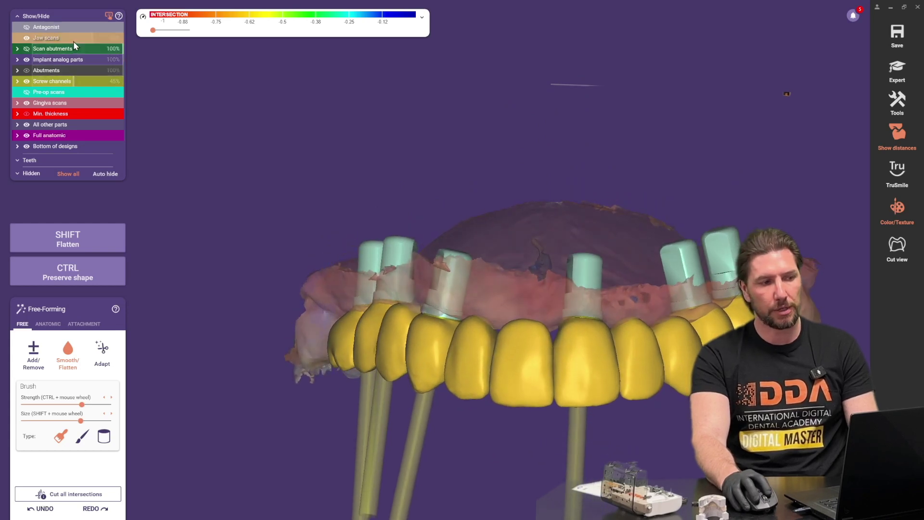
{"action": "left_click_drag", "start_coordinate": [73, 91], "coordinate": [43, 91]}
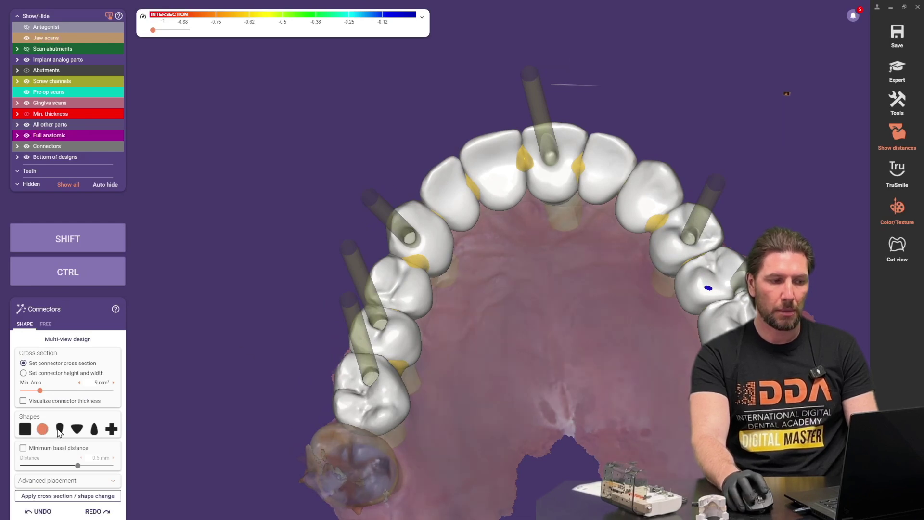
- Set the connectors to join the tooth shapes directly and apply the shape change to the whole bridge
{"action": "left_click", "coordinate": [69, 496]}
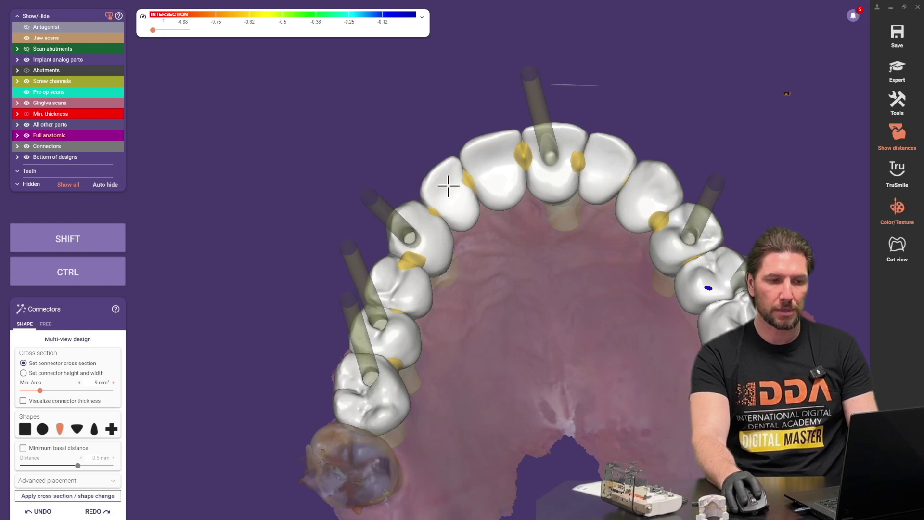
{"action": "left_click", "coordinate": [114, 430]}
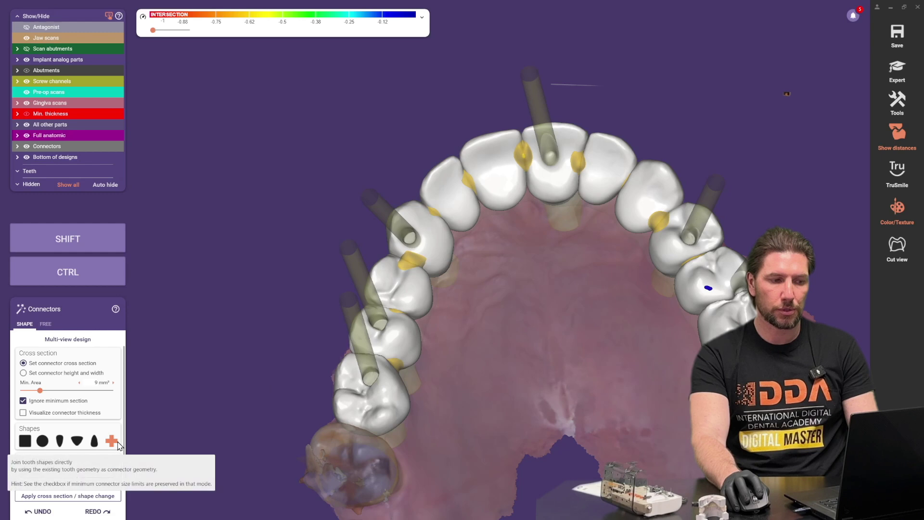
{"action": "left_click", "coordinate": [83, 495]}
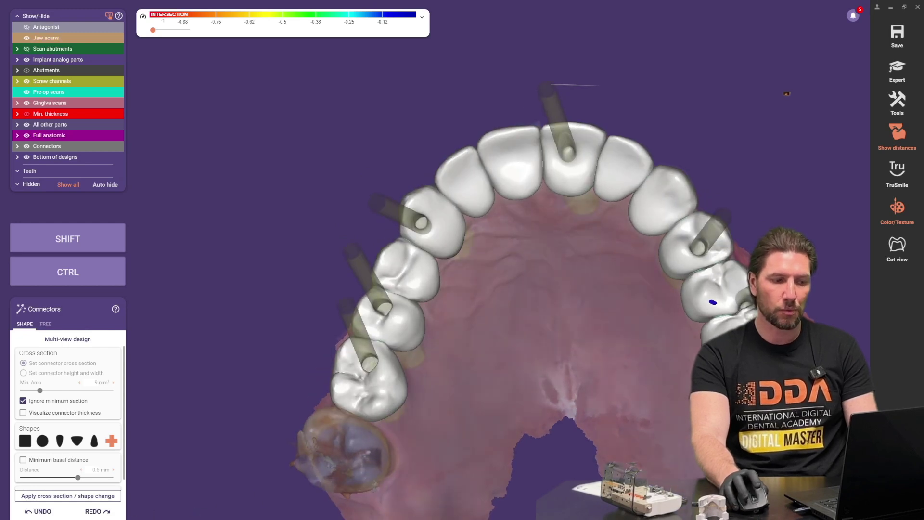
{"action": "left_click", "coordinate": [98, 519]}
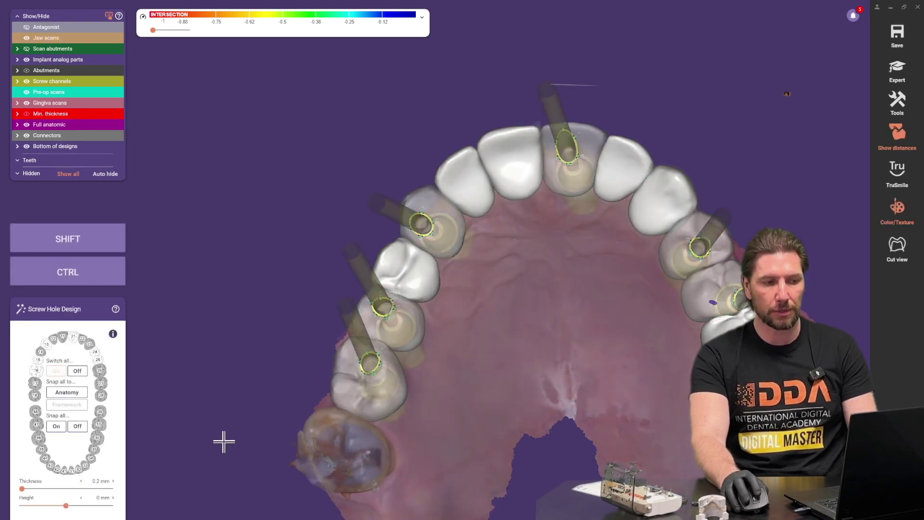
- Accept the screw hole design with 0.2 mm thickness and merge the restorations without selecting a production blank
{"action": "right_click_drag", "start_coordinate": [442, 329], "coordinate": [482, 365]}
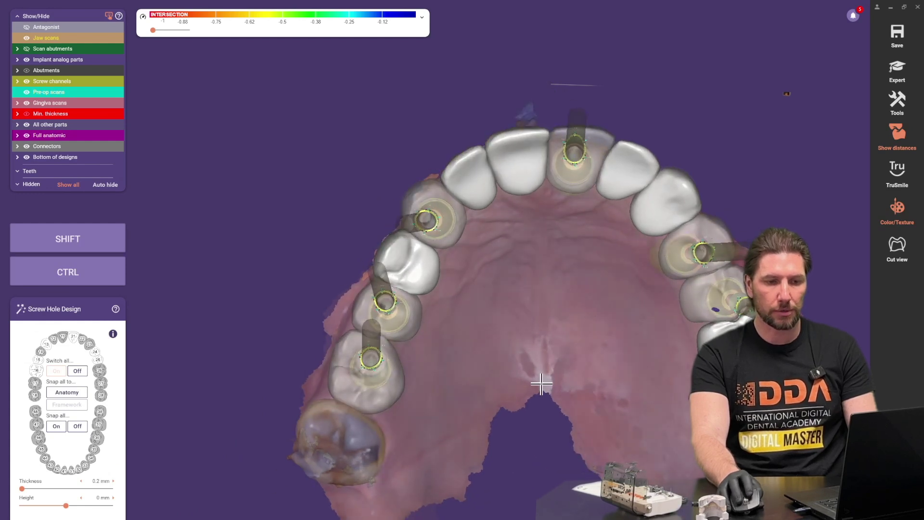
{"action": "left_click", "coordinate": [98, 519]}
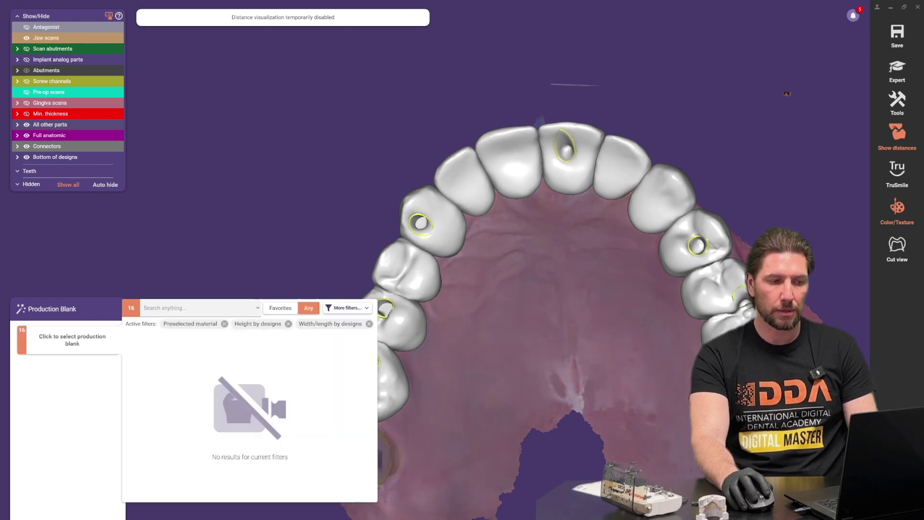
{"action": "left_click", "coordinate": [99, 519]}
{"action": "left_click", "coordinate": [495, 322]}
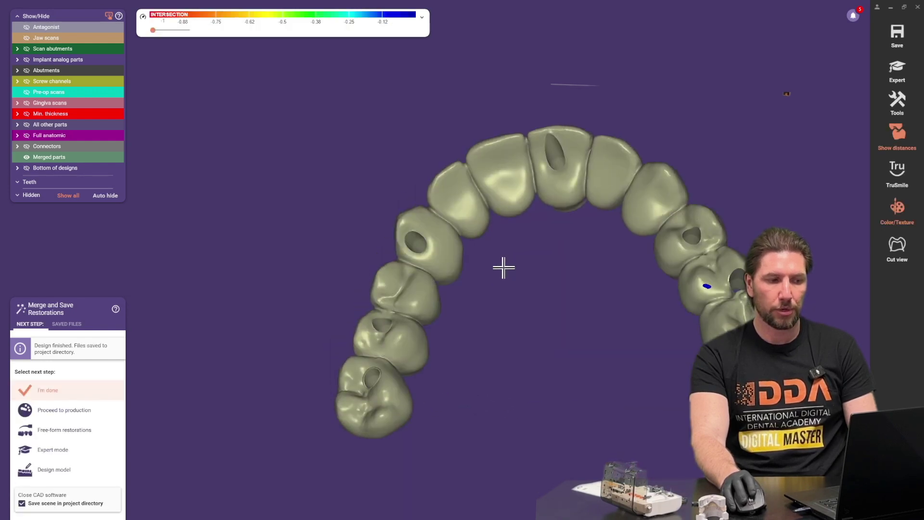
- Start free-forming the merged restoration and hide the jaw scans and antagonist to isolate the bridge
{"action": "left_click", "coordinate": [99, 436]}
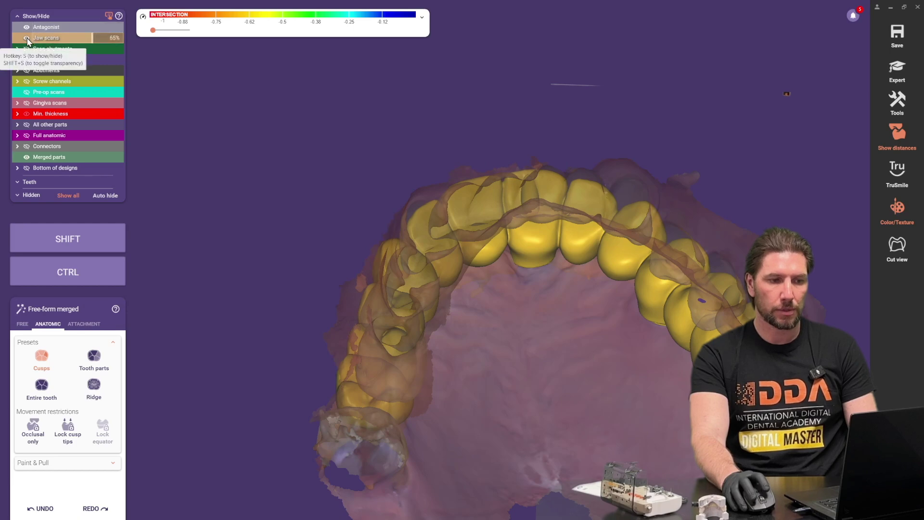
{"action": "left_click", "coordinate": [27, 38]}
{"action": "left_click", "coordinate": [26, 27]}
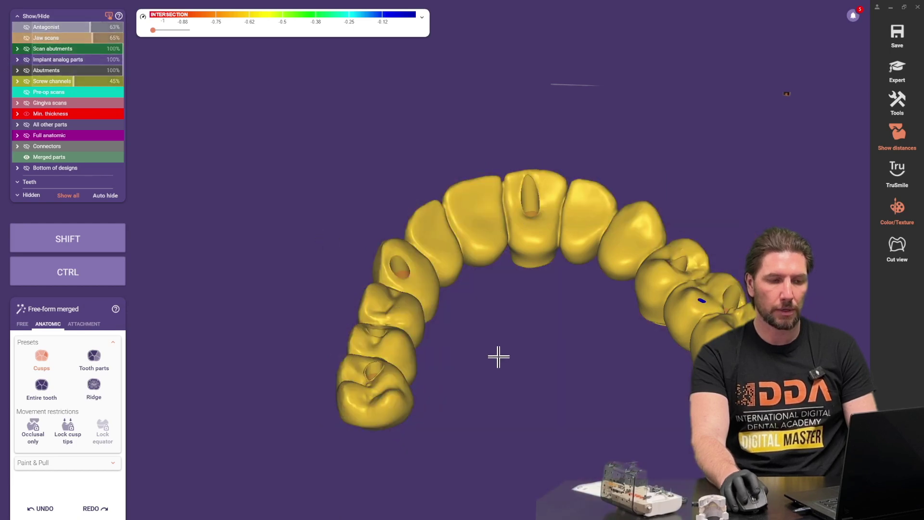
{"action": "right_click_drag", "start_coordinate": [497, 354], "coordinate": [437, 284]}
{"action": "scroll", "coordinate": [438, 284], "scroll_direction": "up", "scroll_amount": 3}
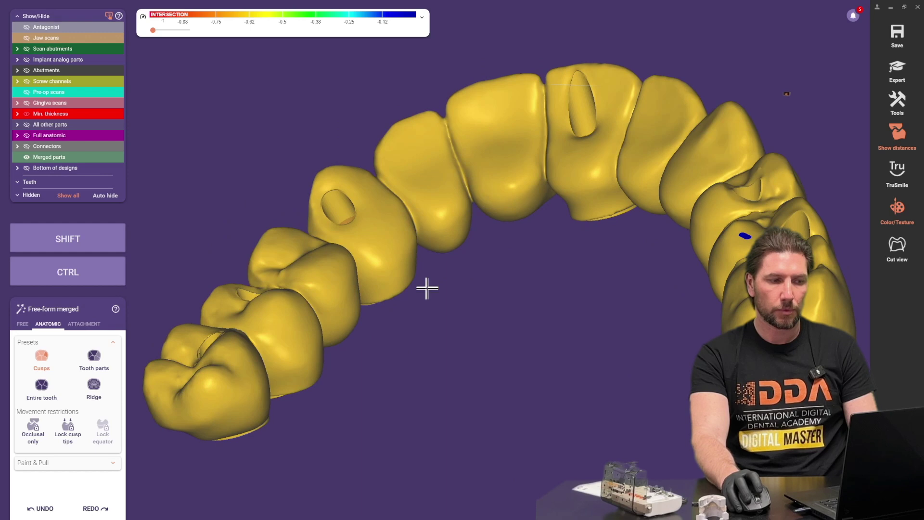
- Add material along the palatal cervical areas of the merged bridge, from one molar segment round to the other
{"action": "left_click", "coordinate": [22, 325]}
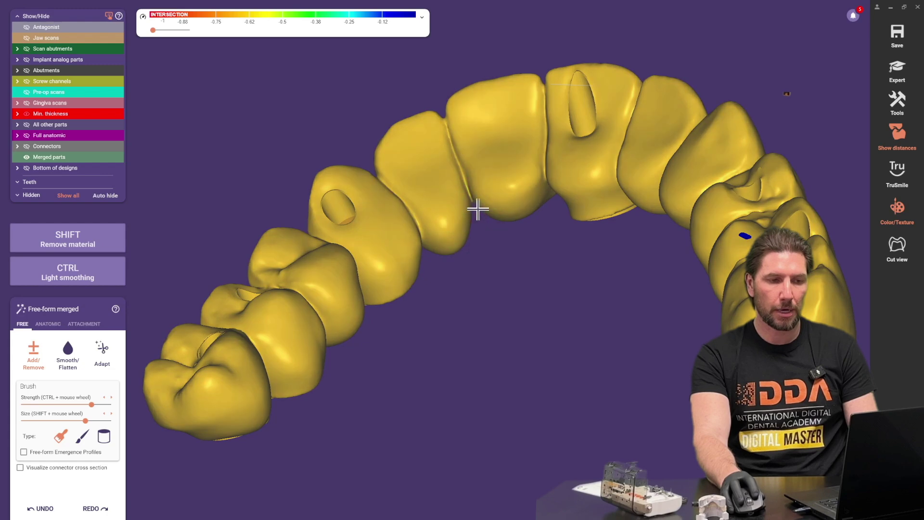
{"action": "mouse_move", "coordinate": [573, 207]}
{"action": "right_mouse_down"}
{"action": "mouse_move", "coordinate": [520, 225]}
{"action": "mouse_move", "coordinate": [553, 250]}
{"action": "mouse_move", "coordinate": [510, 241]}
{"action": "right_mouse_up"}
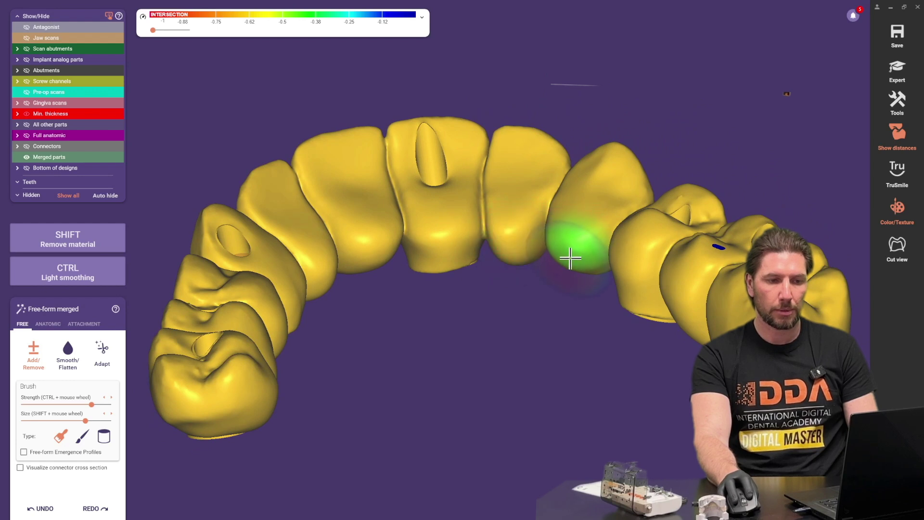
{"action": "right_click_drag", "start_coordinate": [572, 268], "coordinate": [546, 247]}
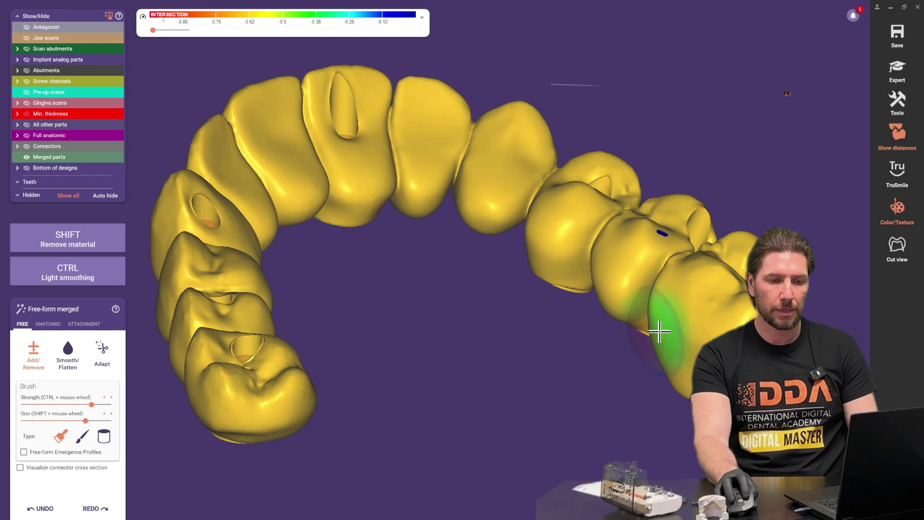
{"action": "mouse_move", "coordinate": [665, 361]}
{"action": "right_mouse_down"}
{"action": "mouse_move", "coordinate": [631, 361]}
{"action": "mouse_move", "coordinate": [525, 268]}
{"action": "mouse_move", "coordinate": [386, 176]}
{"action": "mouse_move", "coordinate": [352, 228]}
{"action": "right_mouse_up"}
- Smooth the palatal cervical edges and interdental transitions of the merged bridge from one posterior segment to the other
{"action": "left_click", "coordinate": [58, 365]}
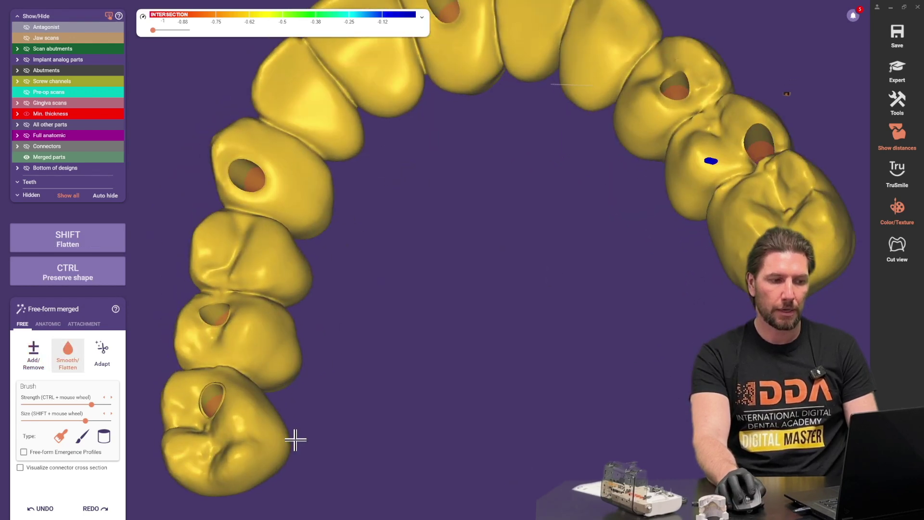
{"action": "right_click_drag", "start_coordinate": [295, 437], "coordinate": [350, 482]}
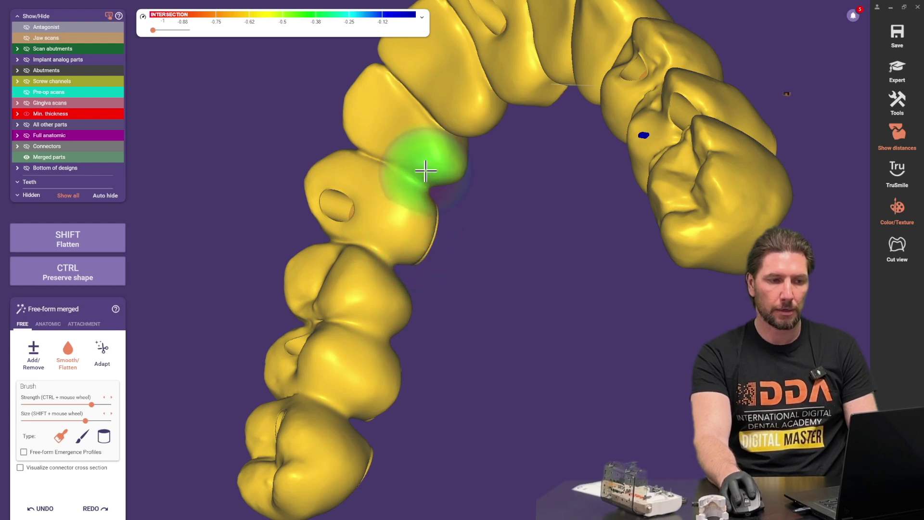
{"action": "mouse_move", "coordinate": [429, 178]}
{"action": "right_mouse_down"}
{"action": "mouse_move", "coordinate": [448, 172]}
{"action": "mouse_move", "coordinate": [446, 182]}
{"action": "right_mouse_up"}
{"action": "right_click_drag", "start_coordinate": [369, 210], "coordinate": [354, 206]}
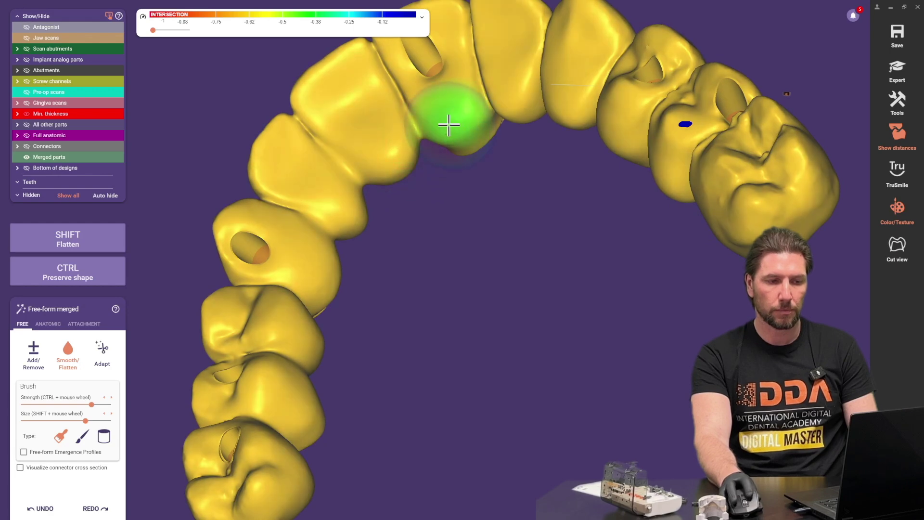
{"action": "right_click_drag", "start_coordinate": [417, 223], "coordinate": [407, 212]}
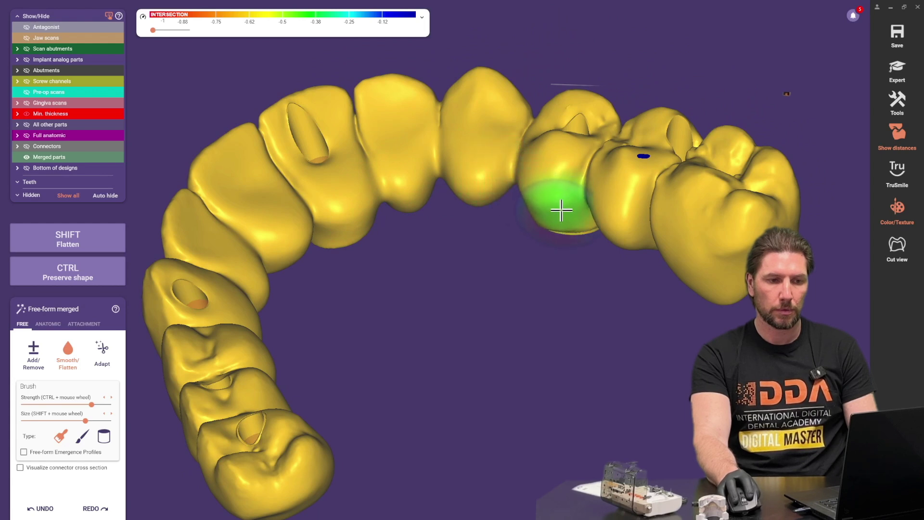
{"action": "right_click_drag", "start_coordinate": [561, 210], "coordinate": [474, 210]}
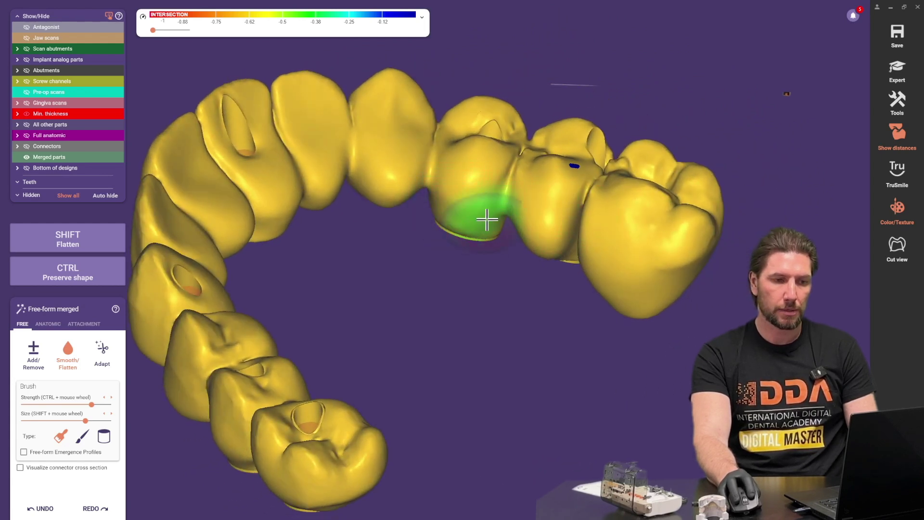
{"action": "right_click_drag", "start_coordinate": [547, 246], "coordinate": [501, 255]}
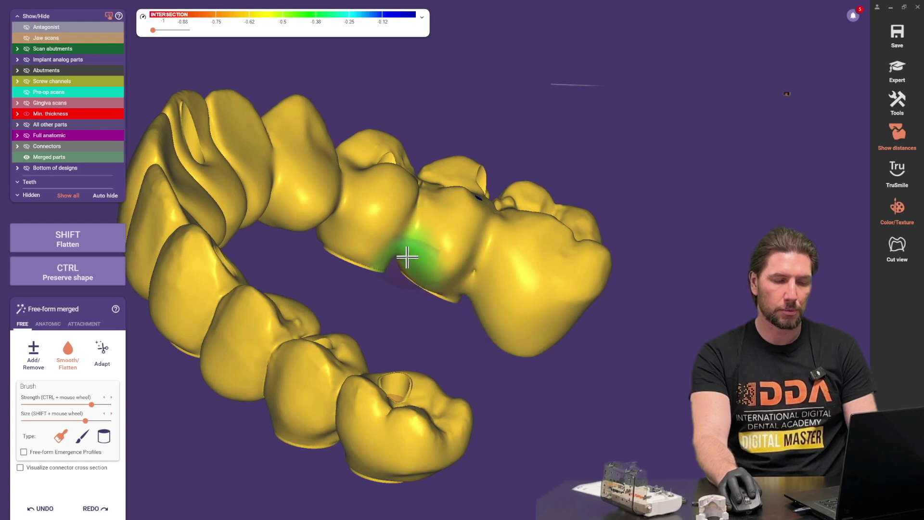
{"action": "right_click_drag", "start_coordinate": [330, 220], "coordinate": [412, 222]}
- Add more material to the palatal interdental areas from the canine across the incisors to the opposite molars
{"action": "left_click", "coordinate": [38, 352]}
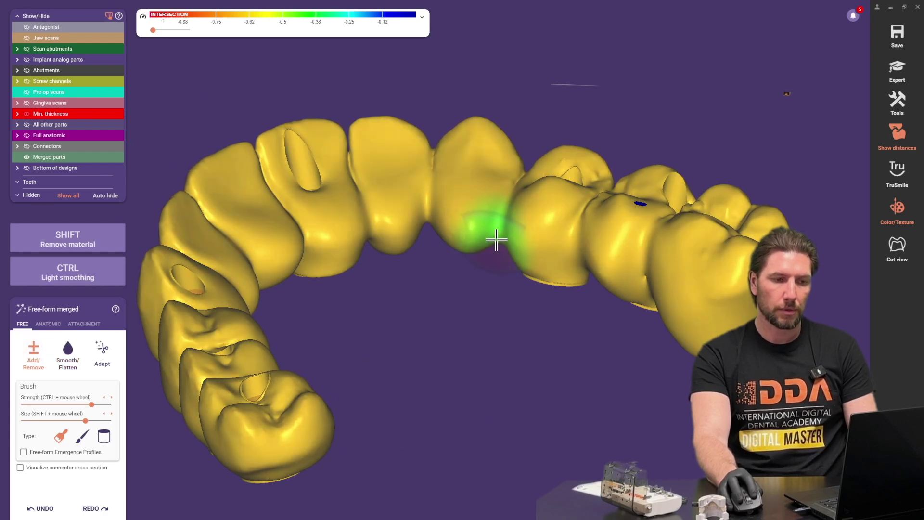
{"action": "right_click_drag", "start_coordinate": [429, 226], "coordinate": [505, 229]}
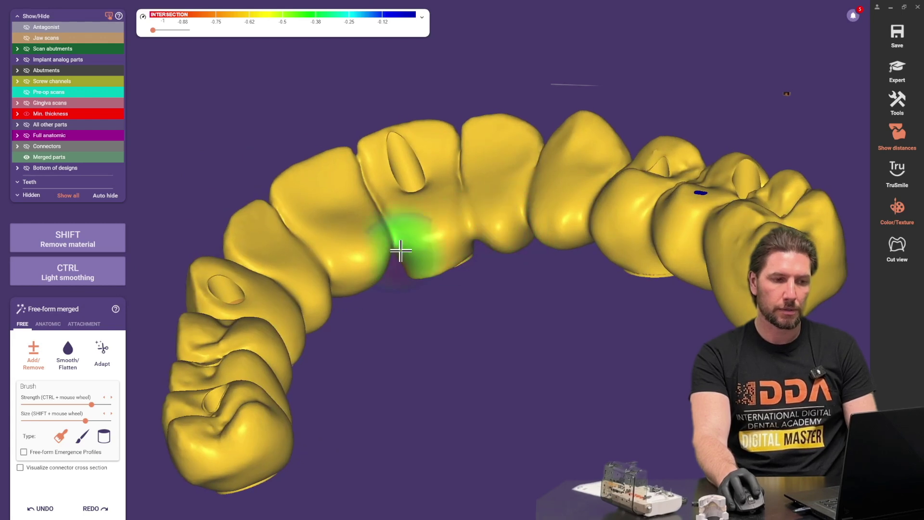
{"action": "right_click_drag", "start_coordinate": [398, 255], "coordinate": [414, 264]}
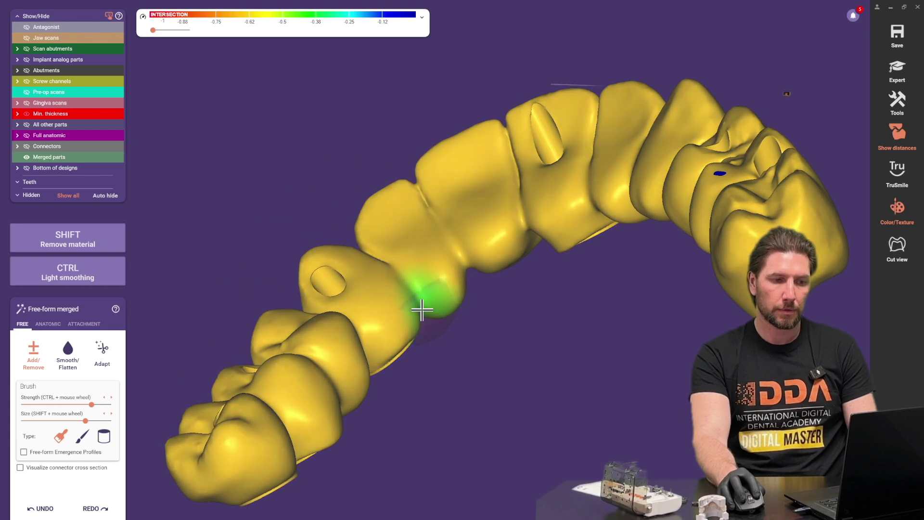
{"action": "right_click_drag", "start_coordinate": [368, 363], "coordinate": [468, 279]}
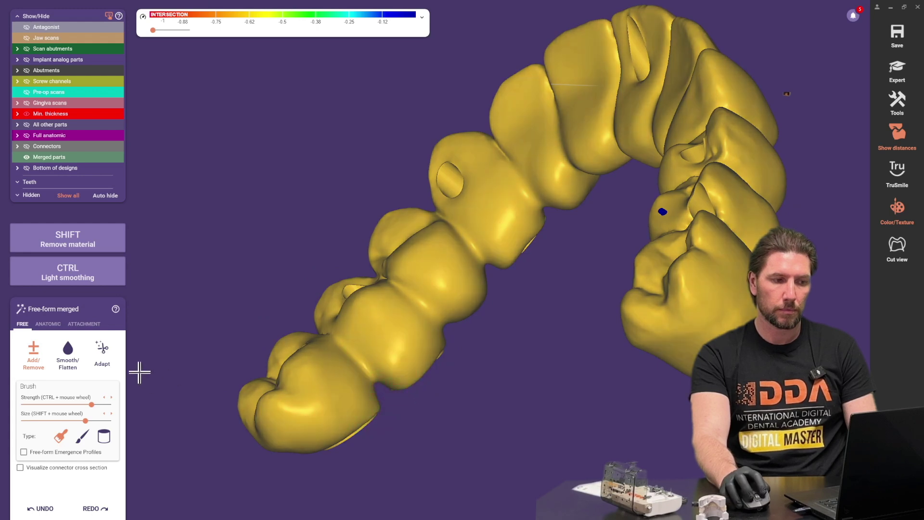
- Smooth the palatal interdental transitions and cervical edges of the merged bridge, working across the incisors to the opposite molars
{"action": "left_click", "coordinate": [67, 348]}
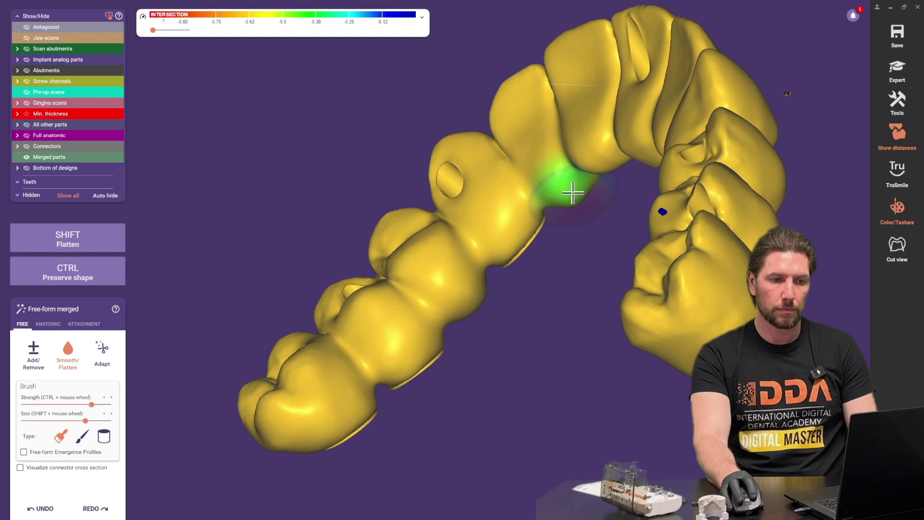
{"action": "right_click_drag", "start_coordinate": [570, 191], "coordinate": [433, 226]}
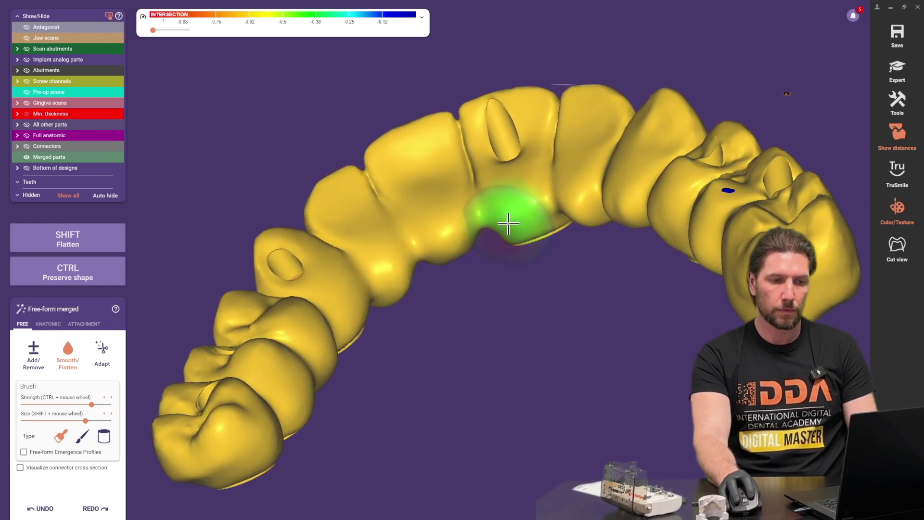
{"action": "right_click_drag", "start_coordinate": [561, 218], "coordinate": [491, 240]}
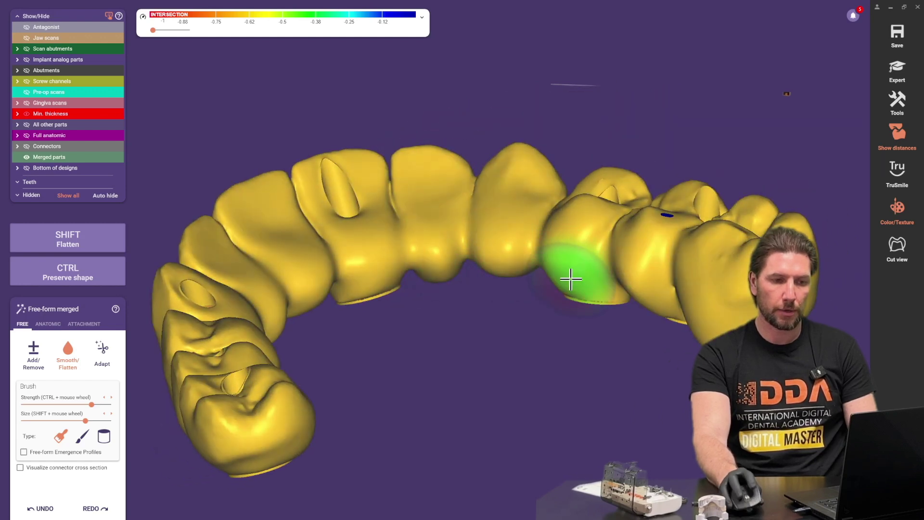
{"action": "right_click_drag", "start_coordinate": [571, 274], "coordinate": [522, 274]}
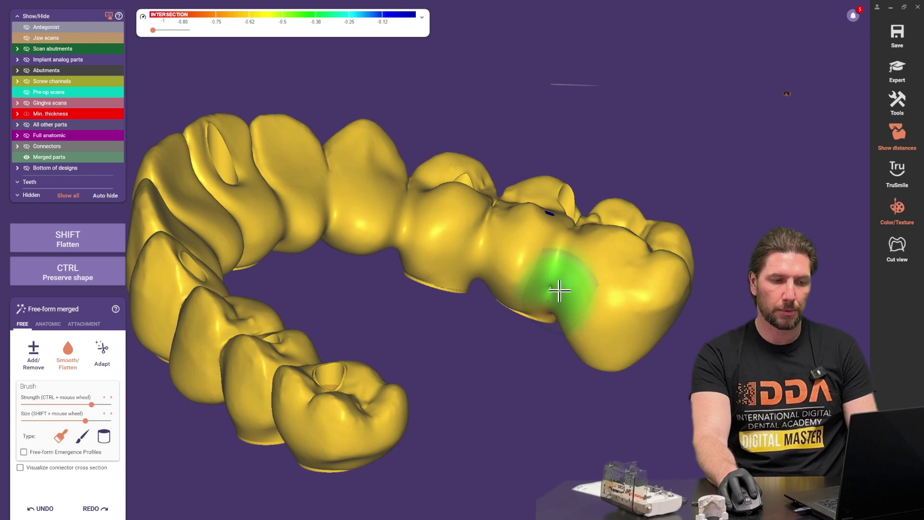
- Smooth and flatten the small pit on the palatal surface between the last two molar segments of the merged bridge
{"action": "scroll", "coordinate": [561, 290], "scroll_direction": "up", "scroll_amount": 5}
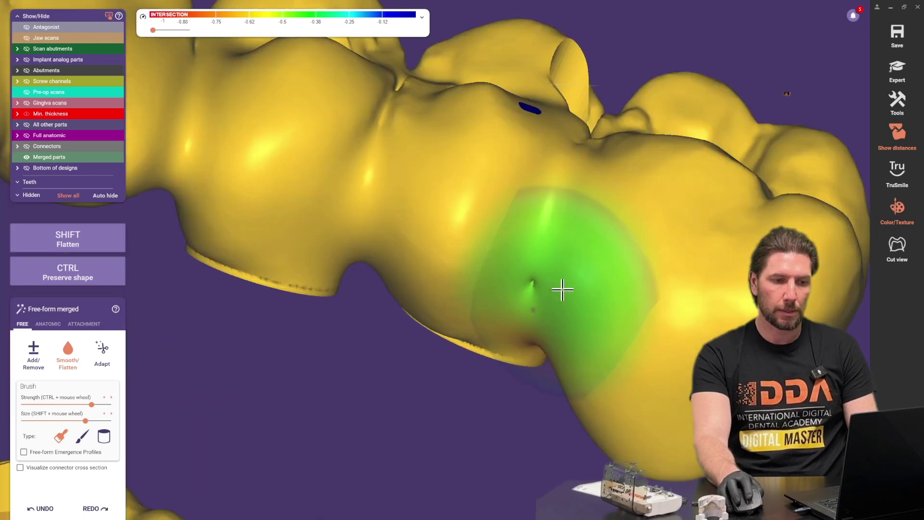
{"action": "scroll", "coordinate": [544, 294], "scroll_direction": "down", "scroll_amount": 5}
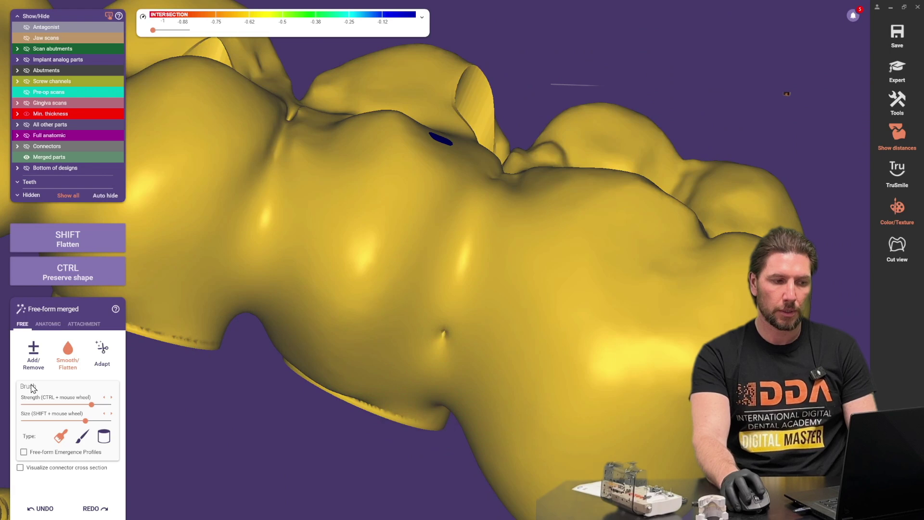
{"action": "left_click", "coordinate": [33, 348]}
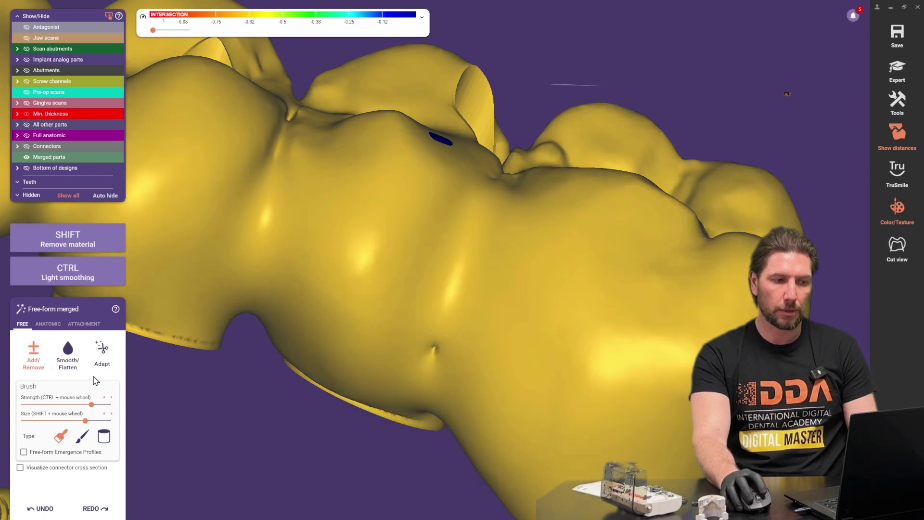
{"action": "left_click", "coordinate": [68, 349]}
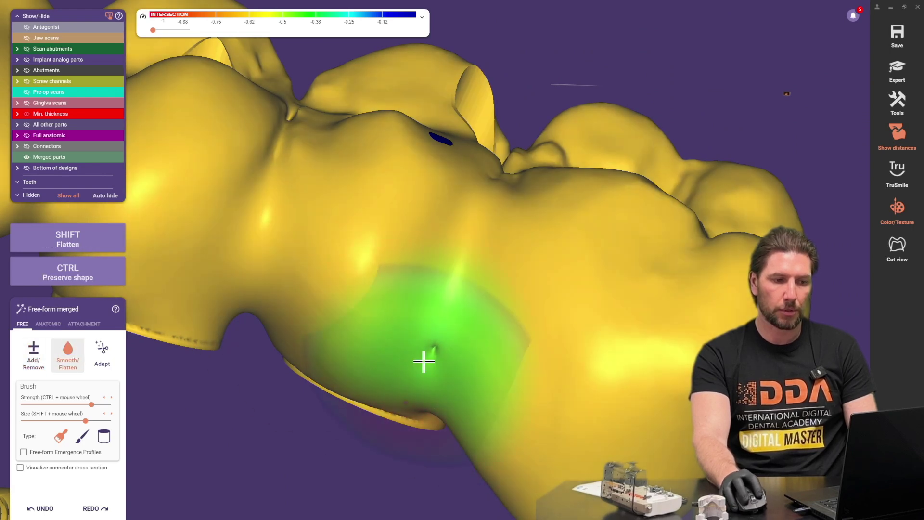
{"action": "mouse_move", "coordinate": [430, 374]}
{"action": "left_mouse_down", "text": "shift"}
{"action": "mouse_move", "coordinate": [435, 350]}
{"action": "mouse_move", "coordinate": [439, 359]}
{"action": "left_mouse_up", "text": "shift"}
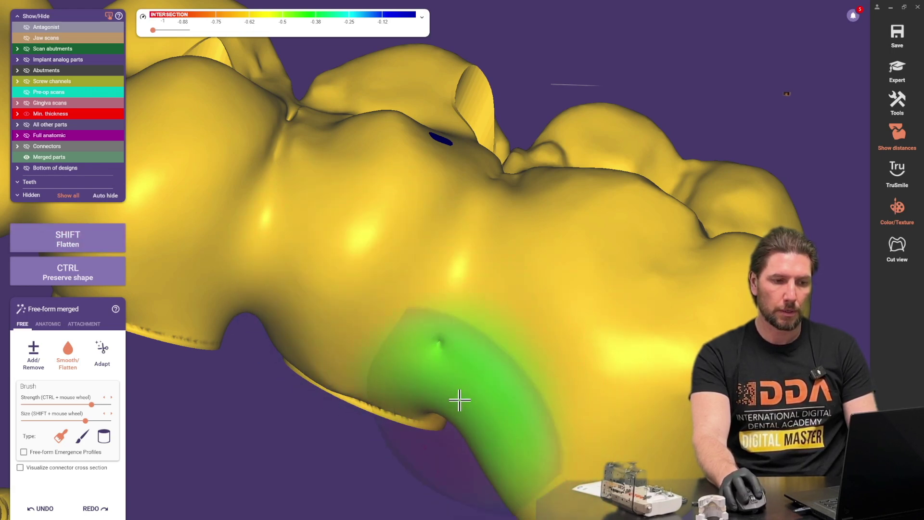
{"action": "scroll", "coordinate": [477, 383], "scroll_direction": "down", "scroll_amount": 2}
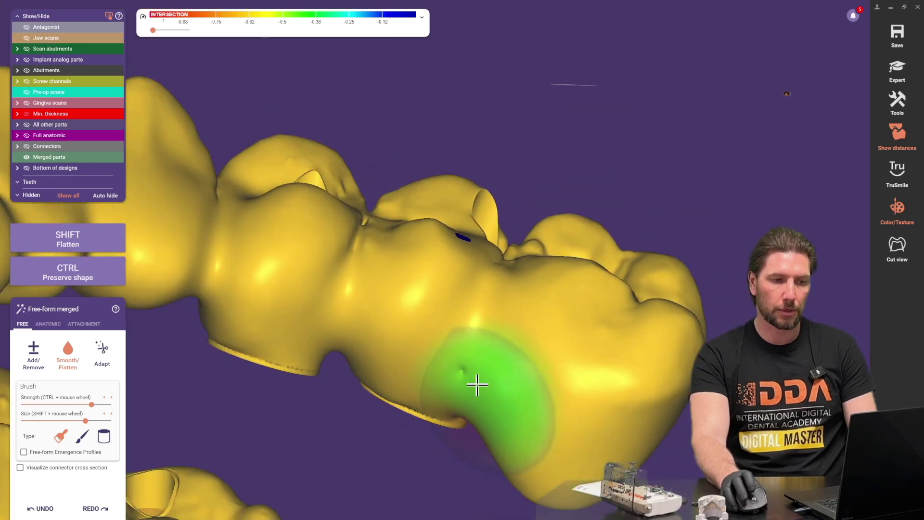
- Show the jaw scans at 100% opacity and examine how the bridge meets the gingiva along the facial side
{"action": "right_click_drag", "start_coordinate": [476, 384], "coordinate": [438, 342]}
{"action": "scroll", "coordinate": [438, 342], "scroll_direction": "down", "scroll_amount": 5}
{"action": "right_click_drag", "start_coordinate": [450, 256], "coordinate": [418, 256]}
{"action": "right_click_drag", "start_coordinate": [413, 202], "coordinate": [435, 268]}
{"action": "left_click", "coordinate": [73, 38]}
{"action": "left_click_drag", "start_coordinate": [73, 39], "coordinate": [171, 43]}
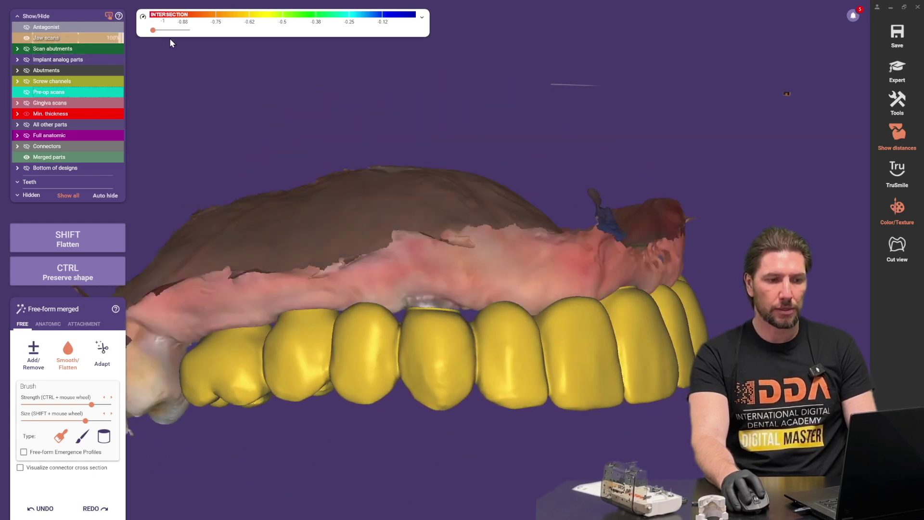
{"action": "right_click_drag", "start_coordinate": [570, 206], "coordinate": [473, 277]}
{"action": "right_click_drag", "start_coordinate": [513, 320], "coordinate": [433, 489]}
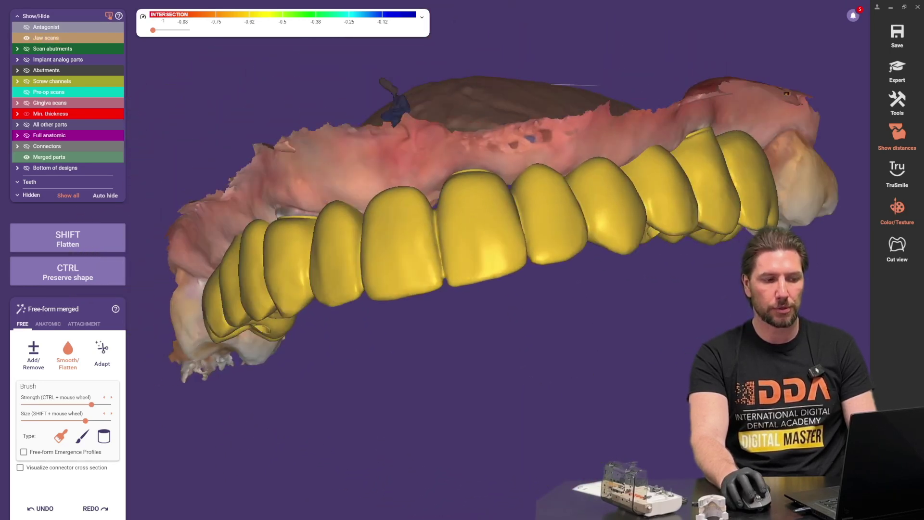
- Finish free-forming, continue without a production blank, and end the wizard as done with the scene saved in the project directory
{"action": "left_click", "coordinate": [364, 413]}
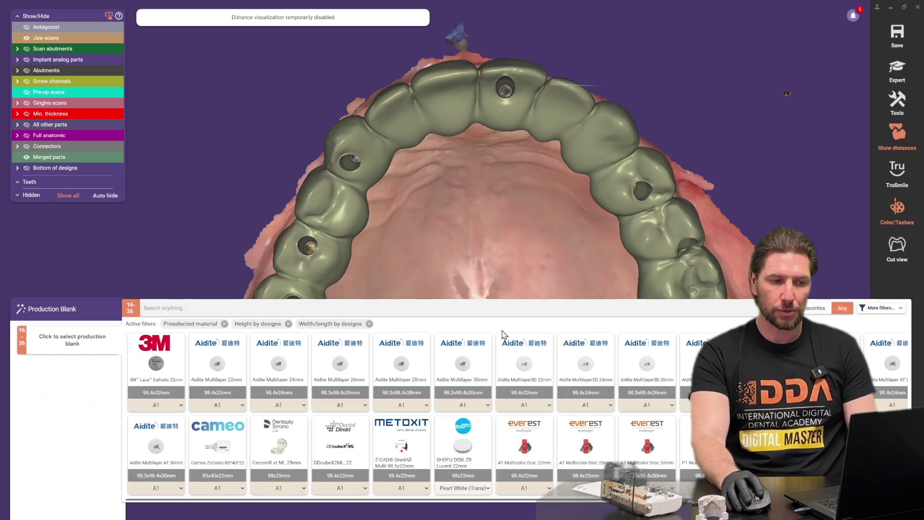
{"action": "left_click", "coordinate": [513, 267]}
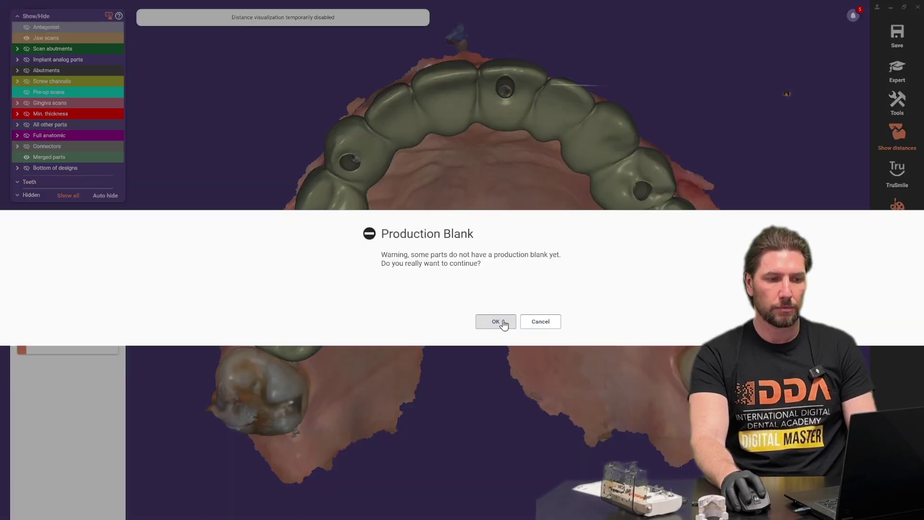
{"action": "left_click", "coordinate": [503, 322]}
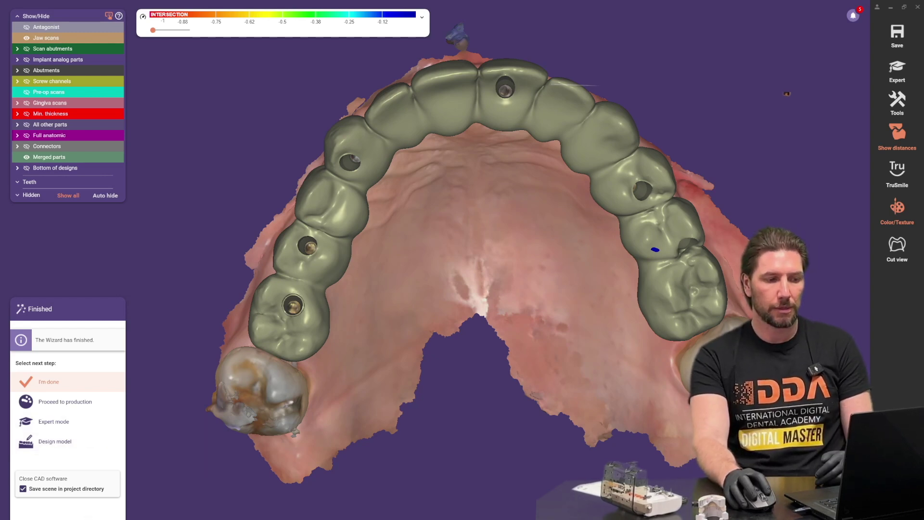
{"action": "left_click", "coordinate": [48, 381]}
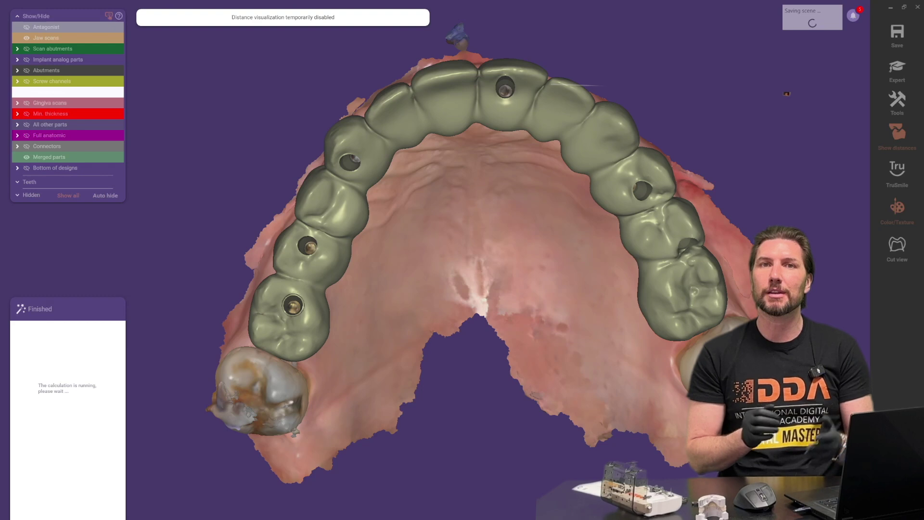